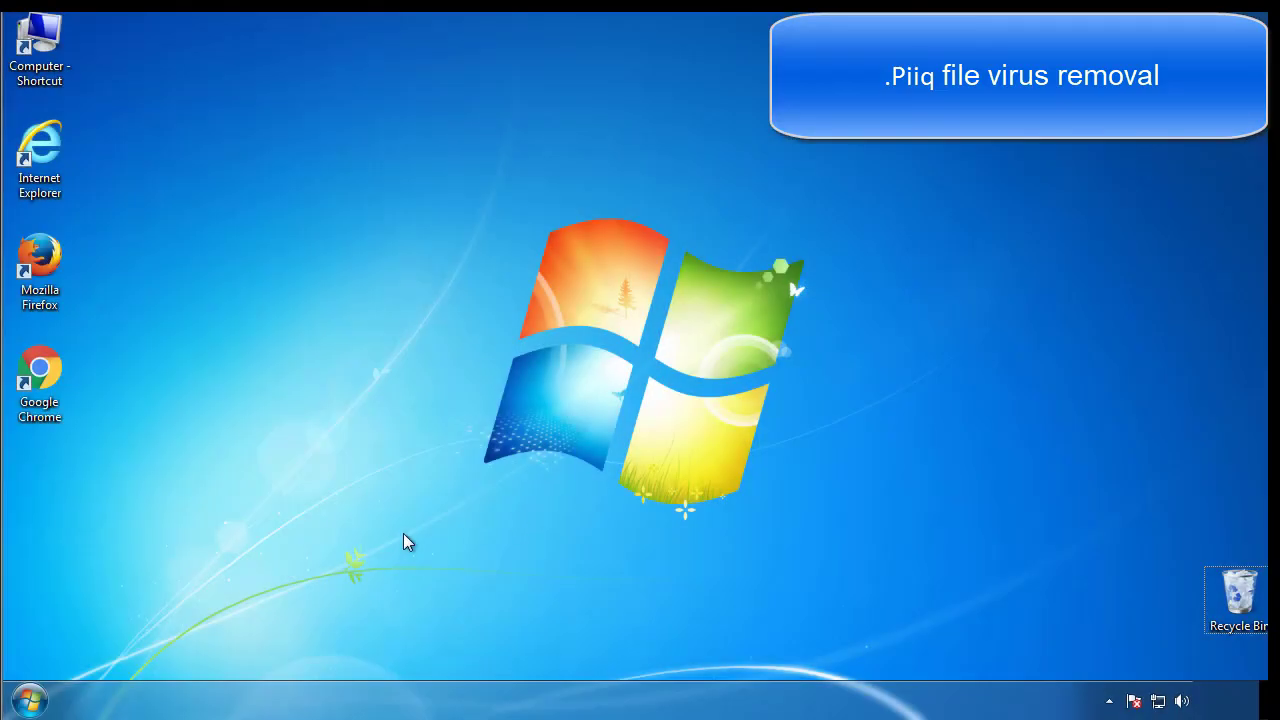
Step: Enable Safe boot with the Minimal option in System Configuration, restart the computer, and close the safe mode help window
click(30, 700)
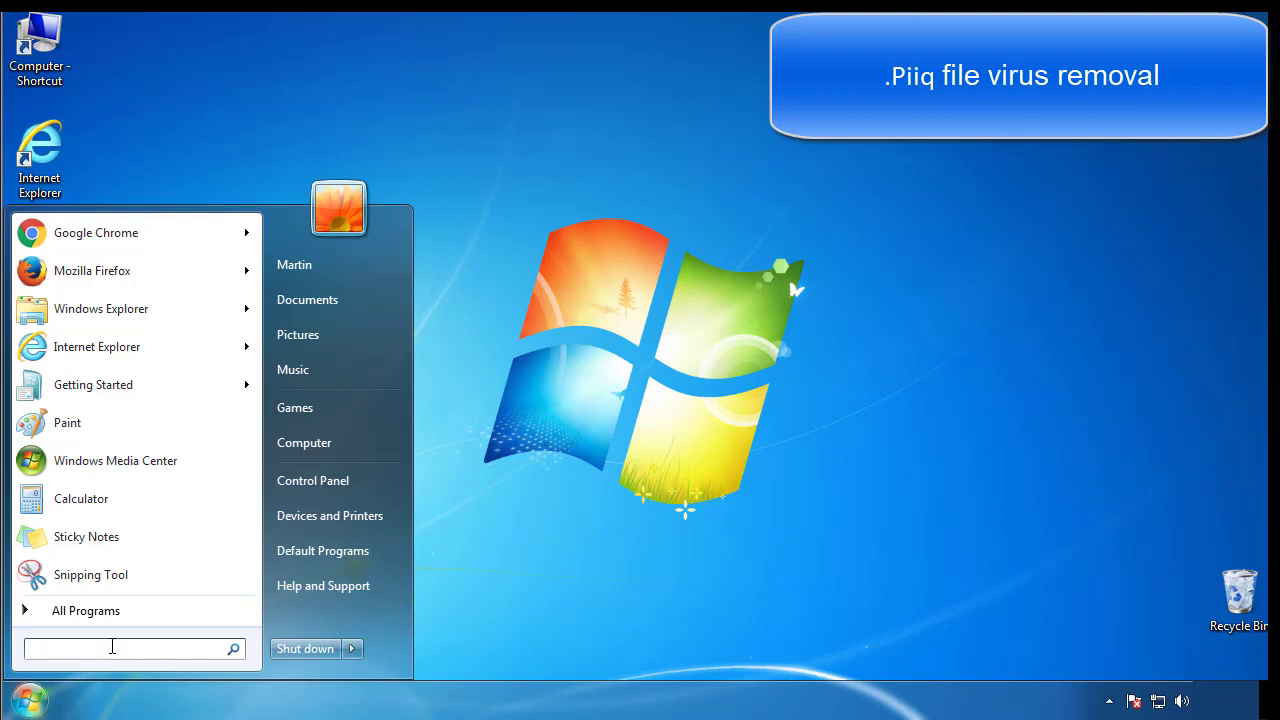
text(msconfig)
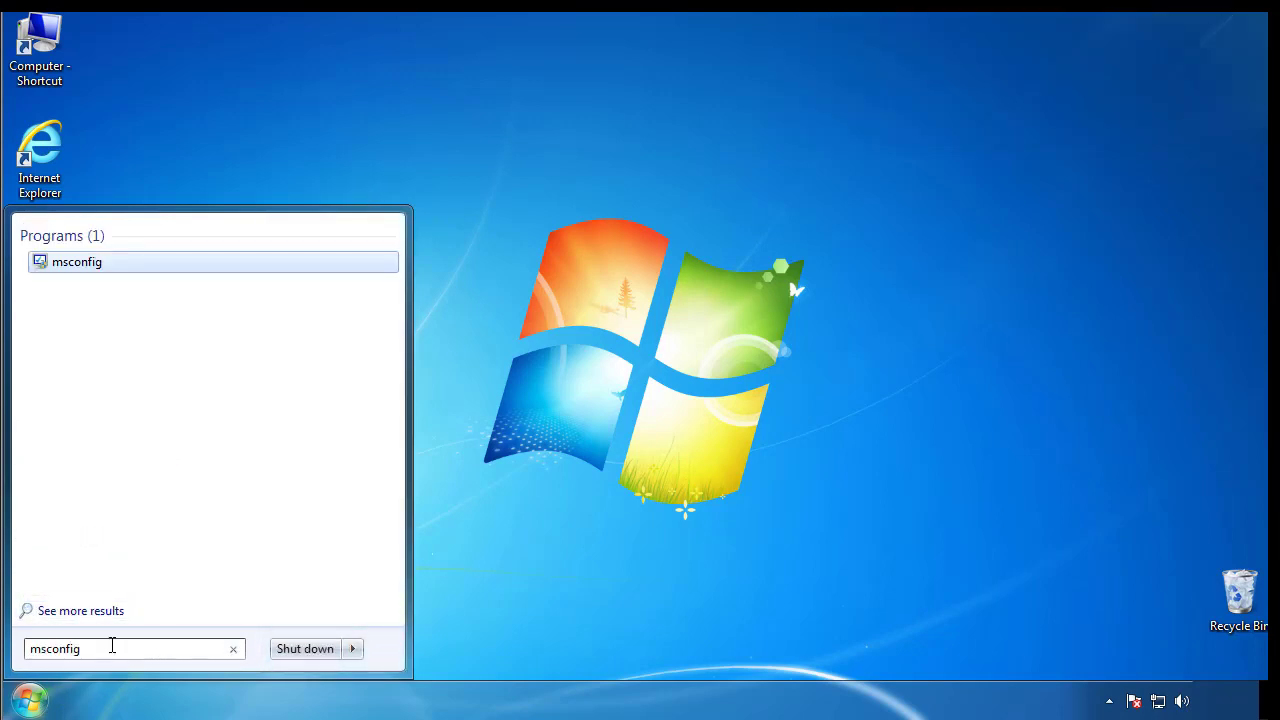
key(Return)
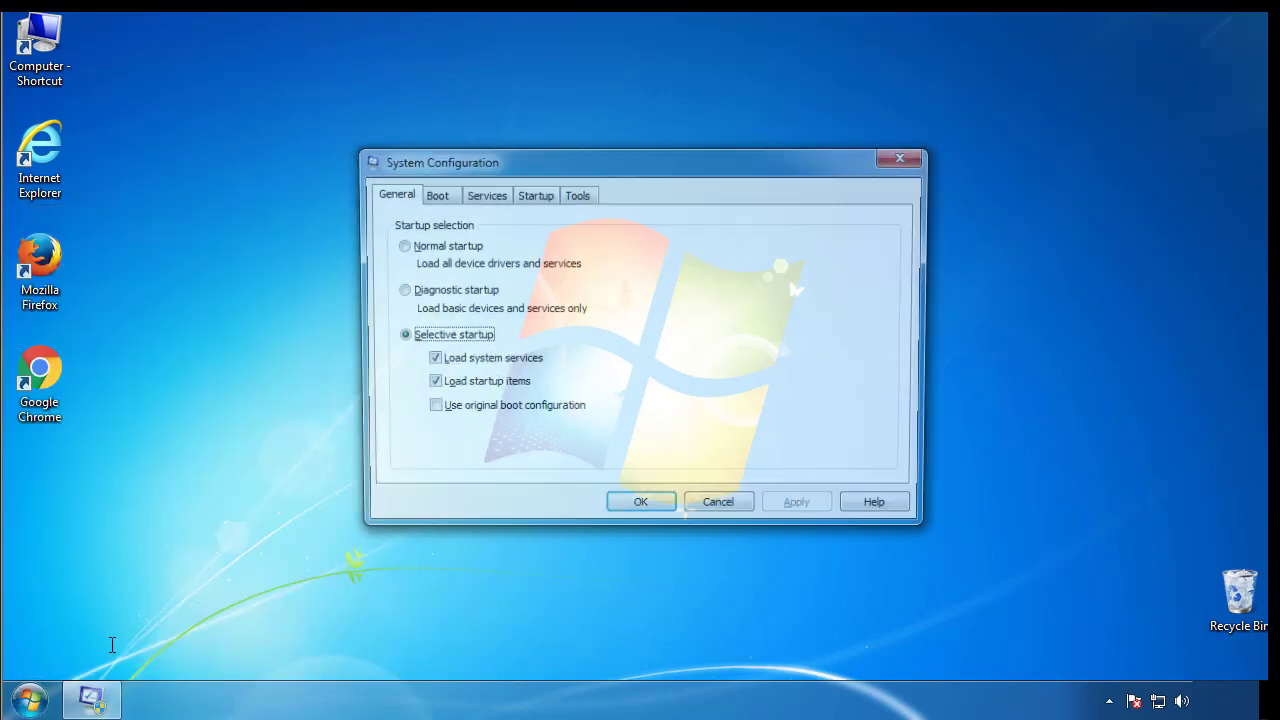
click(432, 196)
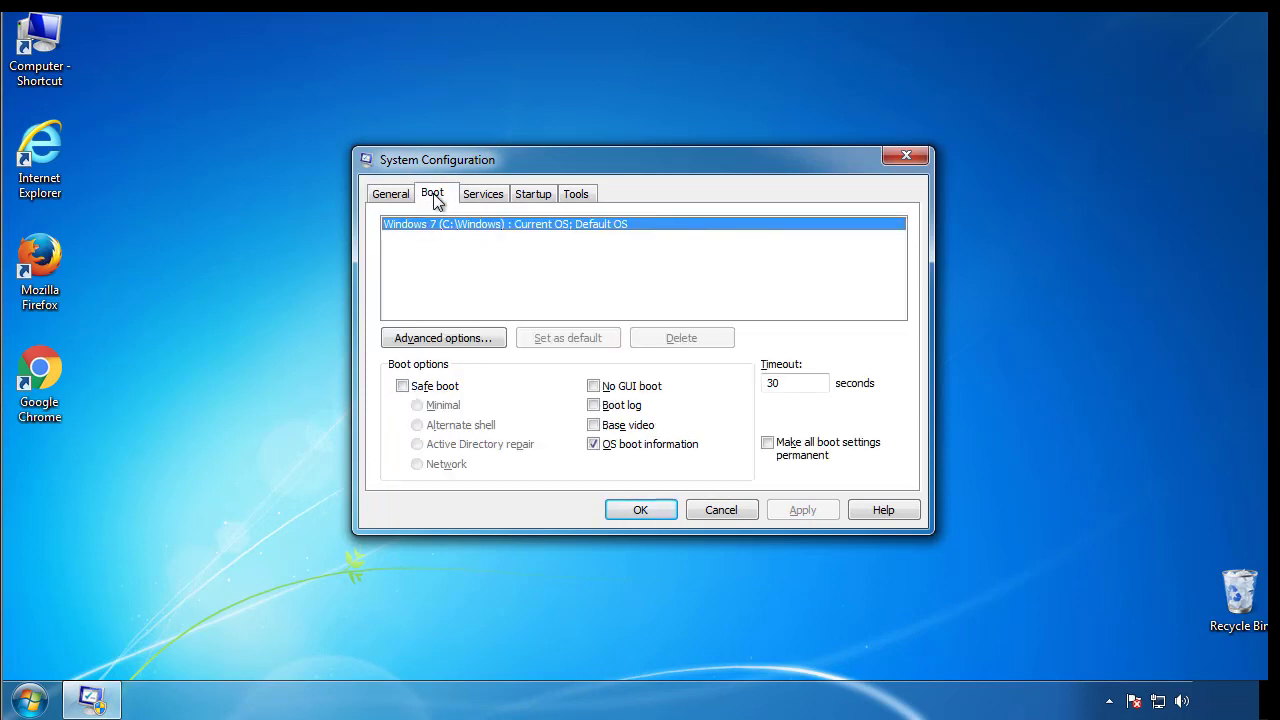
click(402, 386)
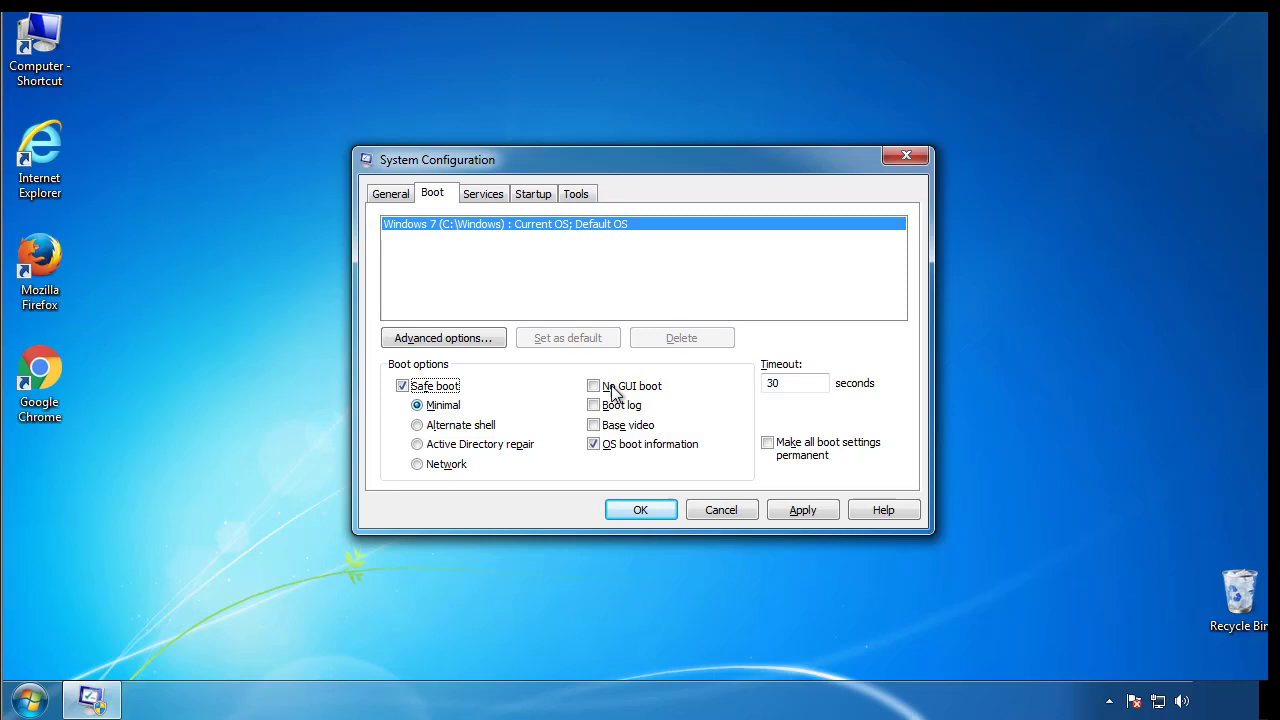
click(649, 510)
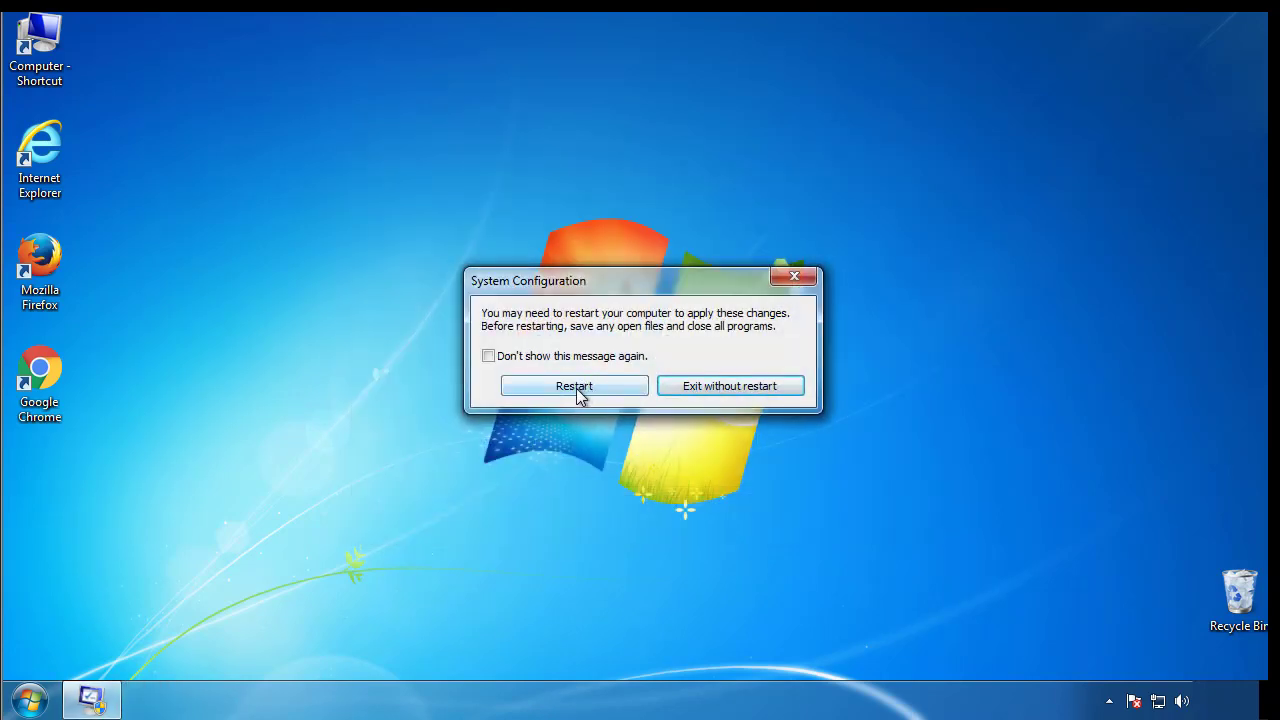
click(577, 389)
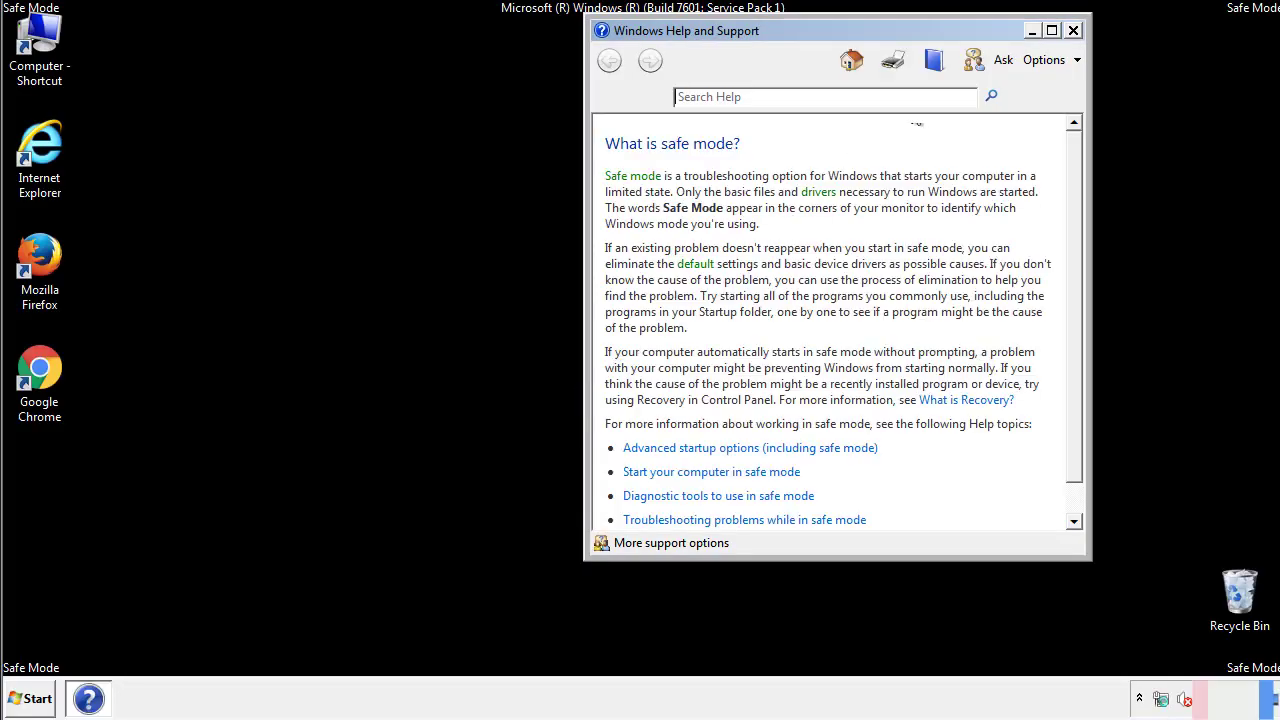
click(1073, 30)
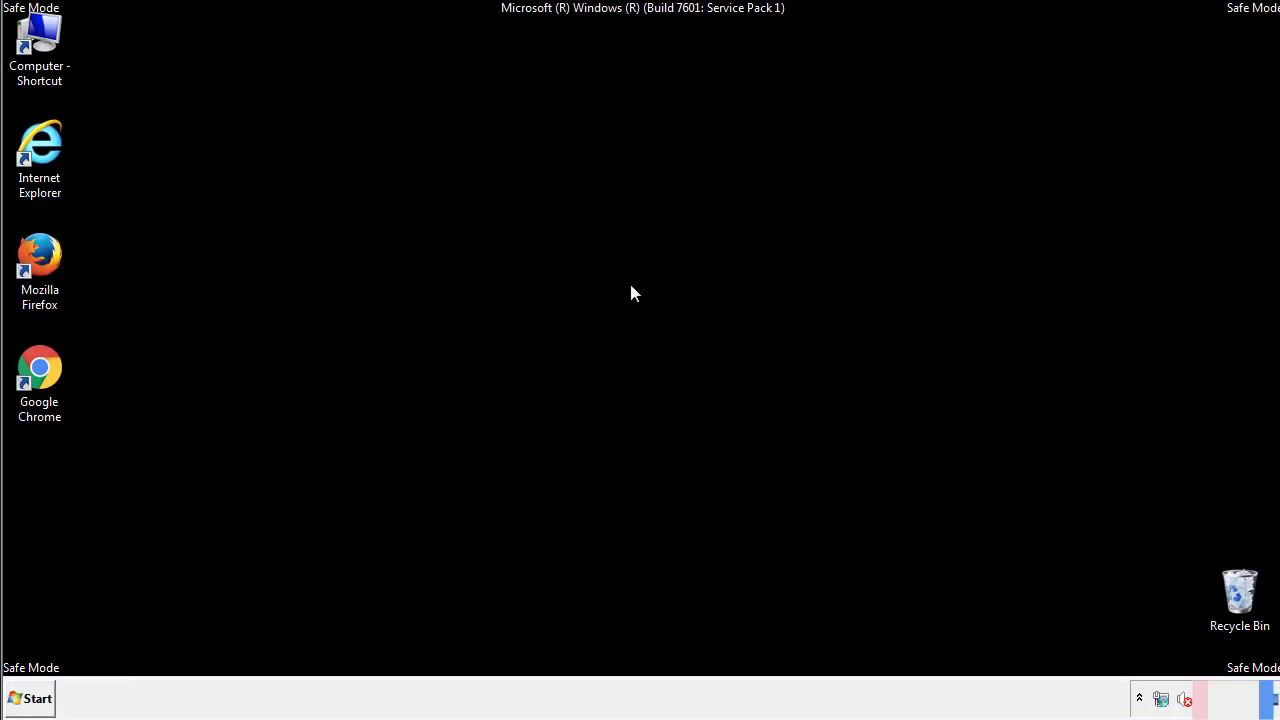
Step: Check in the Control Panel's Folder Options that hidden files, folders, and drives are set to show, and close Control Panel
click(38, 697)
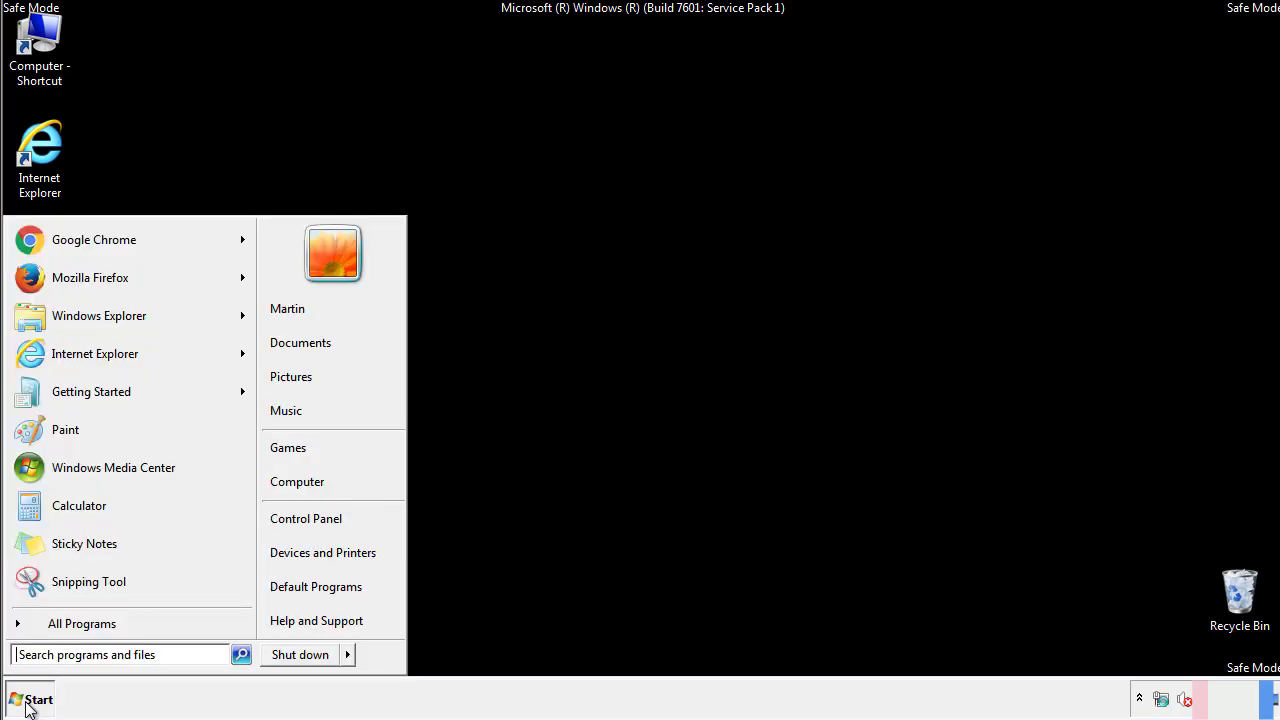
click(320, 515)
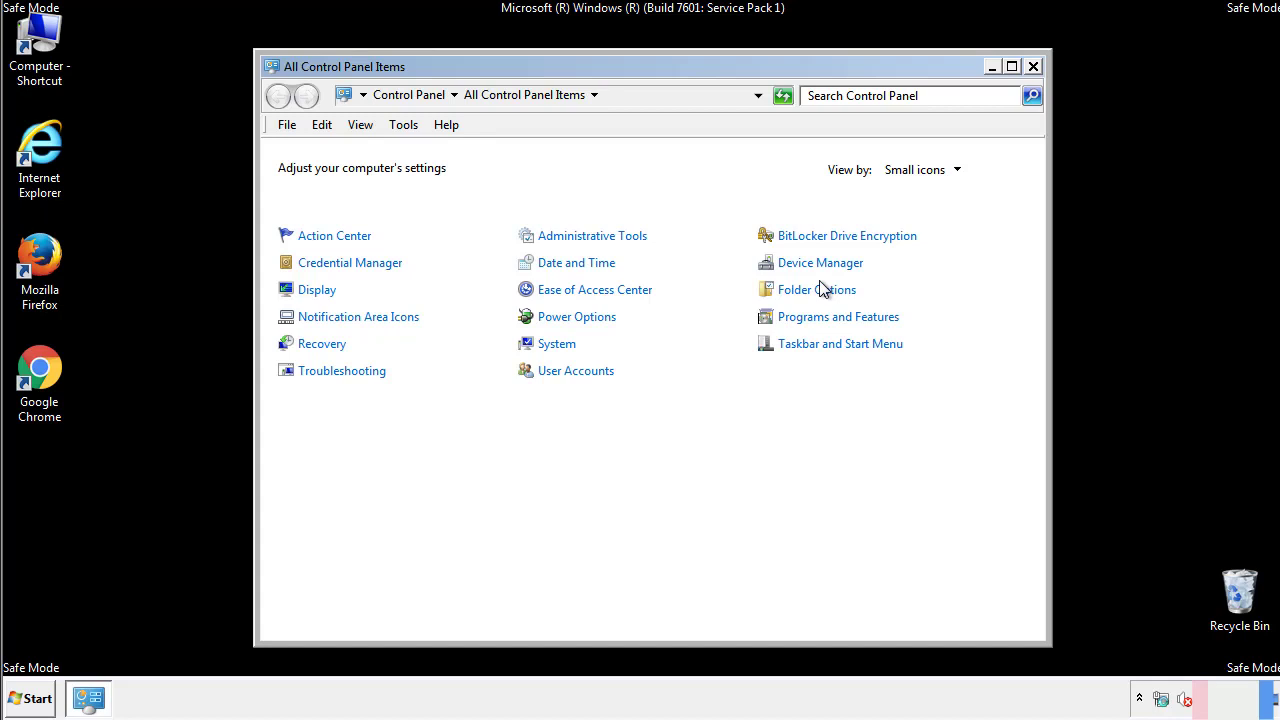
click(817, 290)
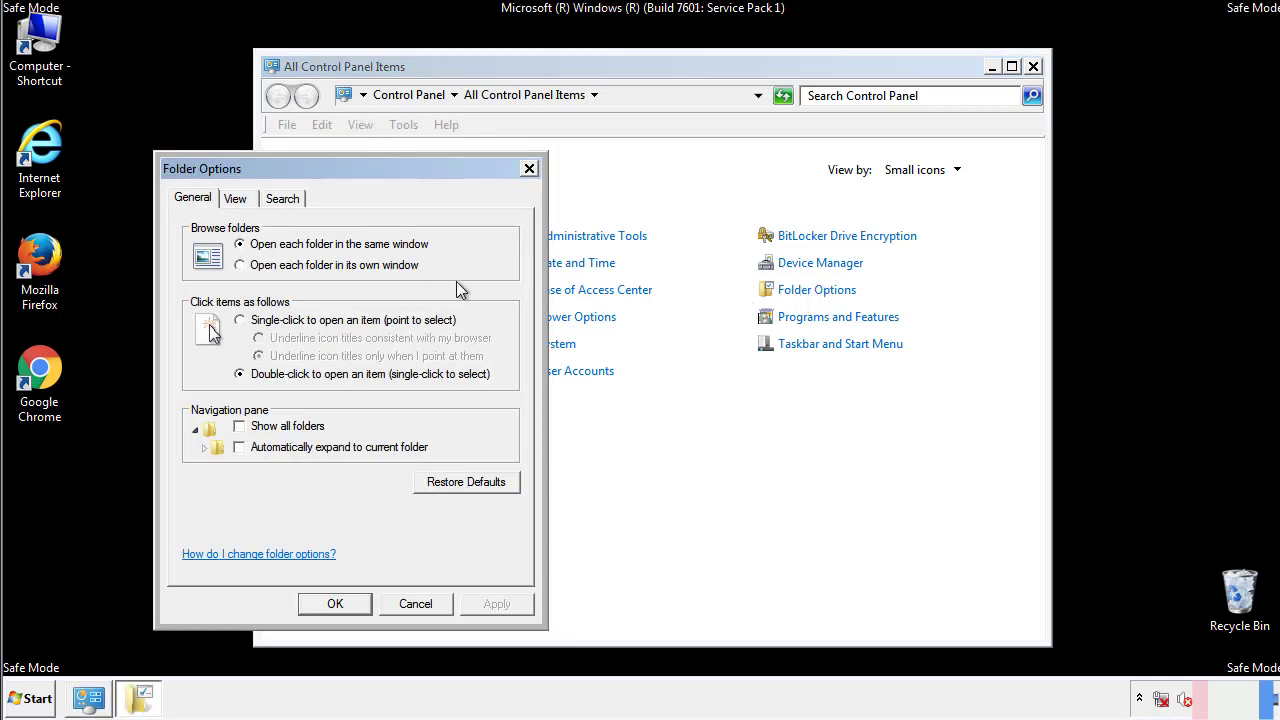
click(238, 203)
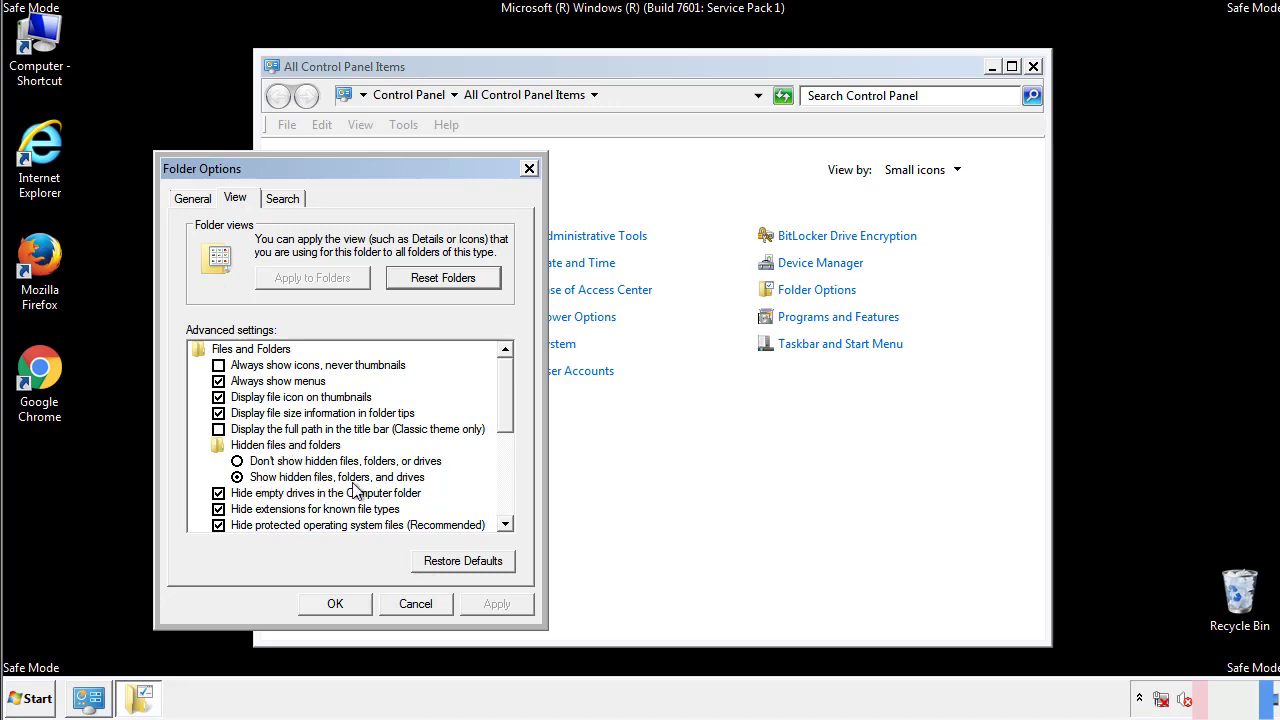
click(342, 602)
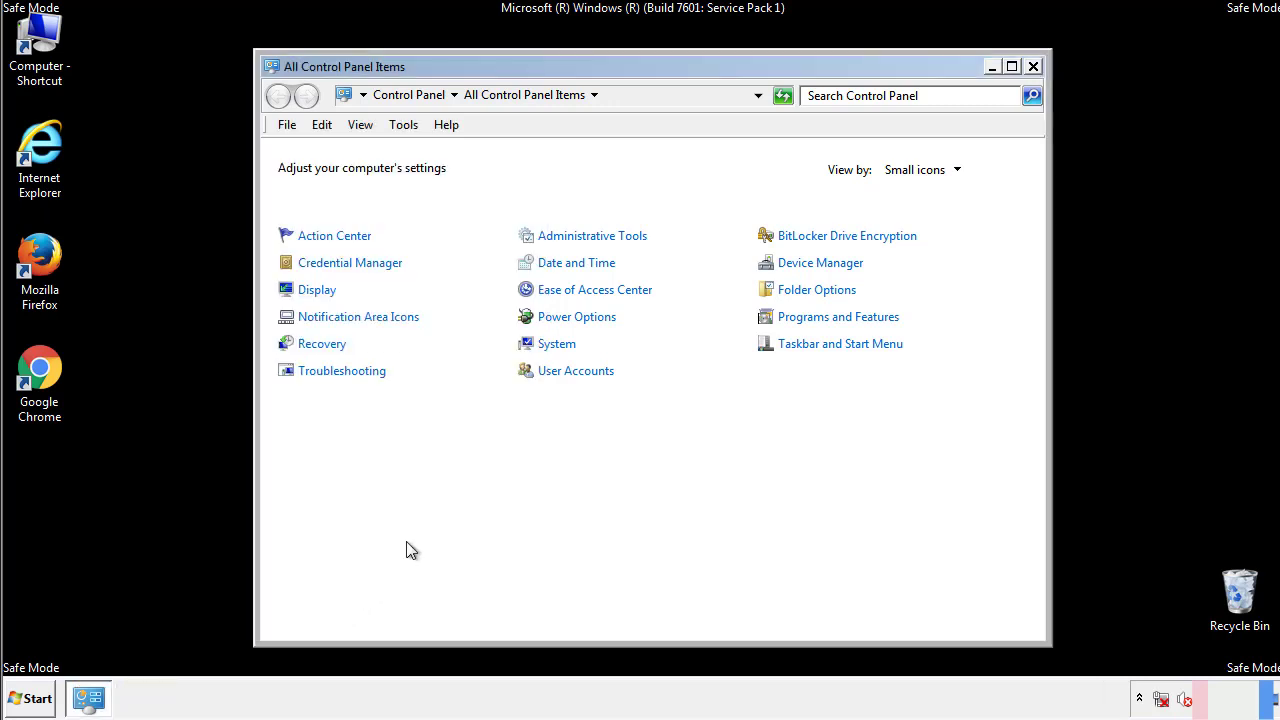
click(1033, 66)
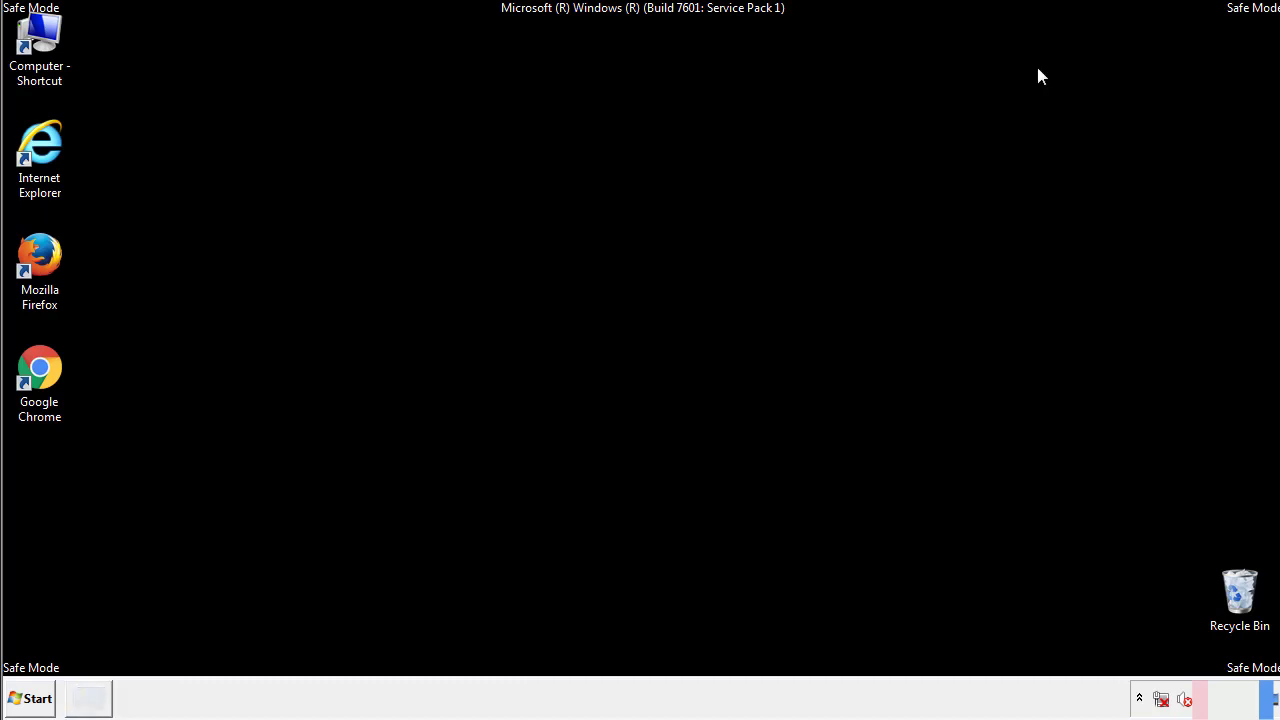
Step: Browse to the folder C:\Windows\System32\drivers\etc
double_click(52, 35)
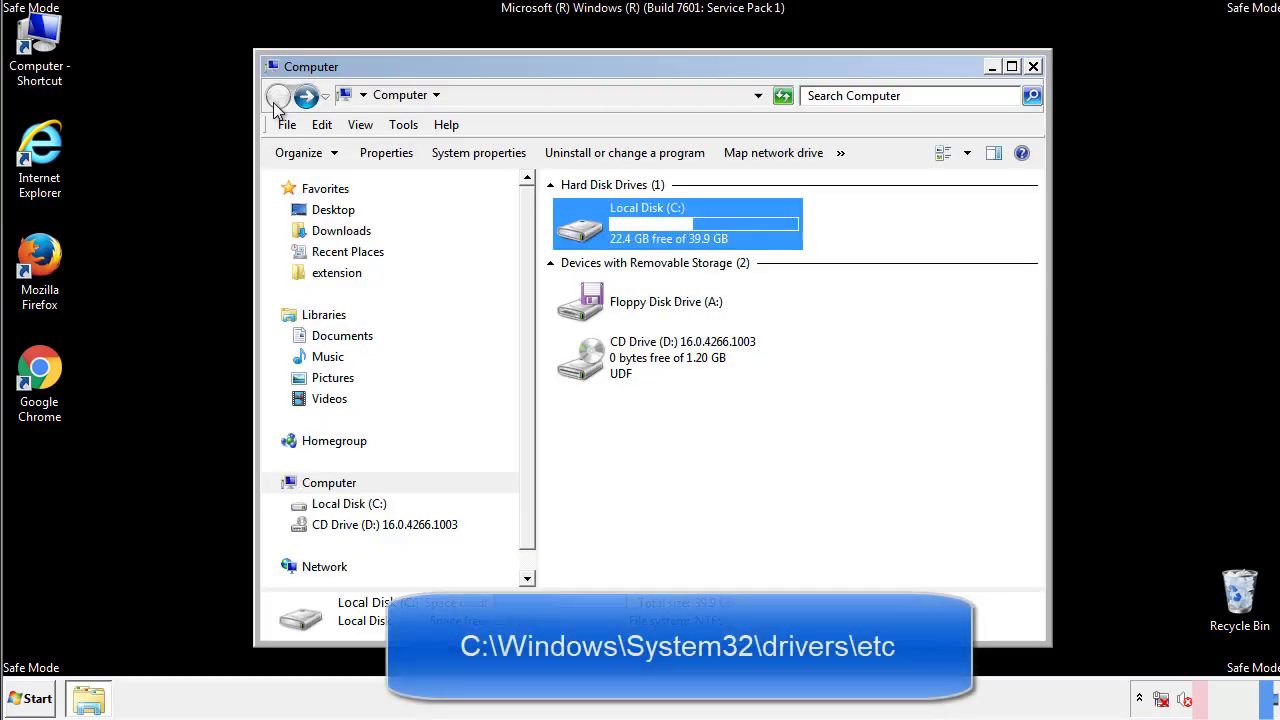
double_click(580, 230)
click(583, 368)
double_click(585, 368)
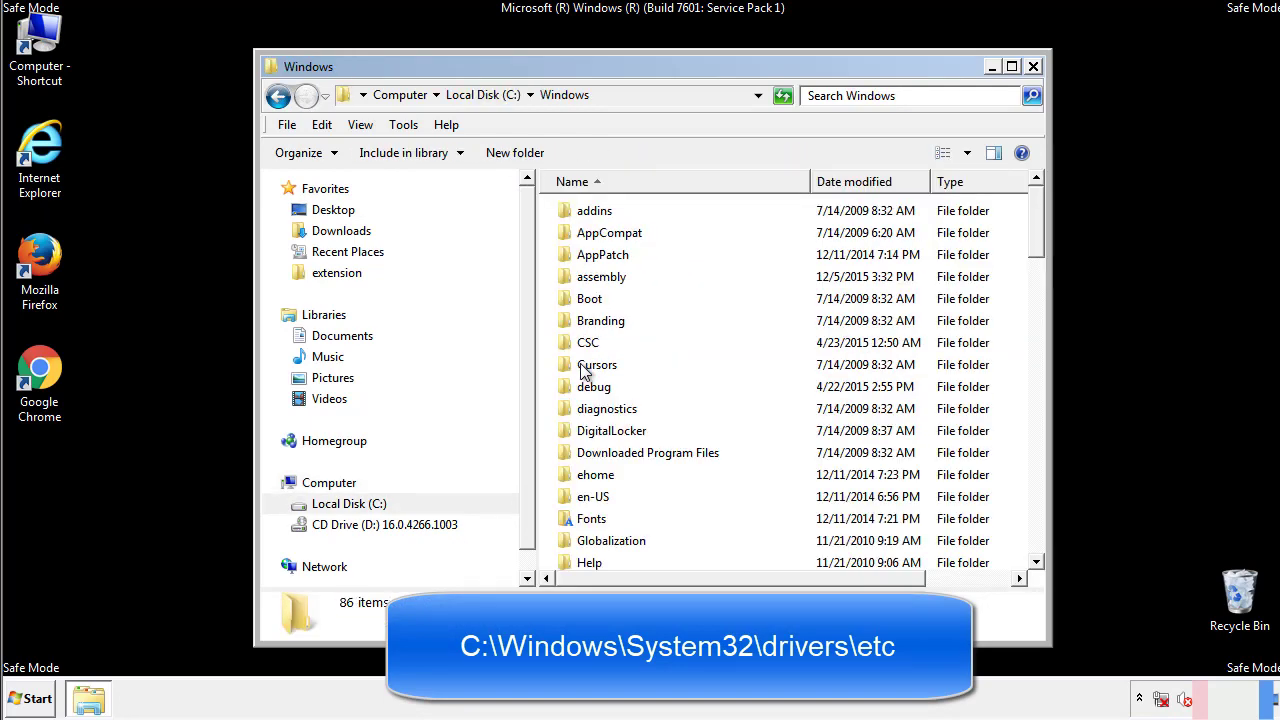
scroll(588, 452, down, 2)
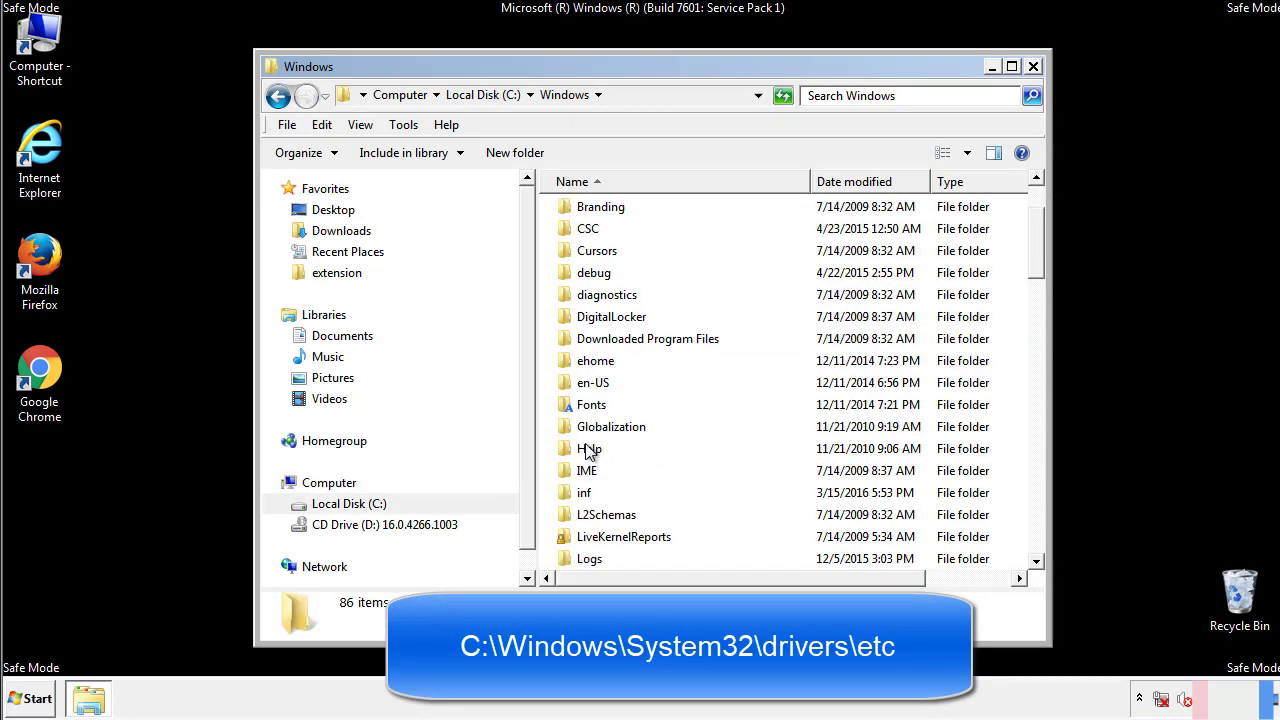
scroll(588, 452, down, 5)
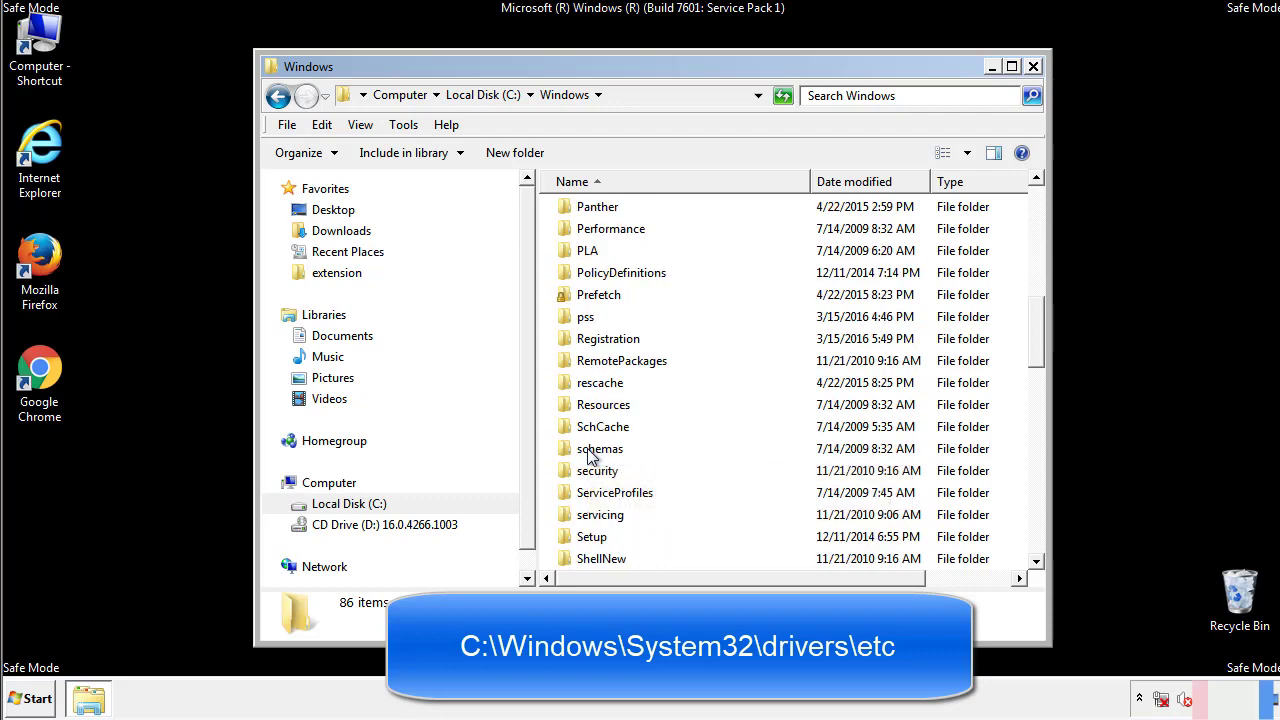
scroll(588, 452, down, 2)
double_click(605, 516)
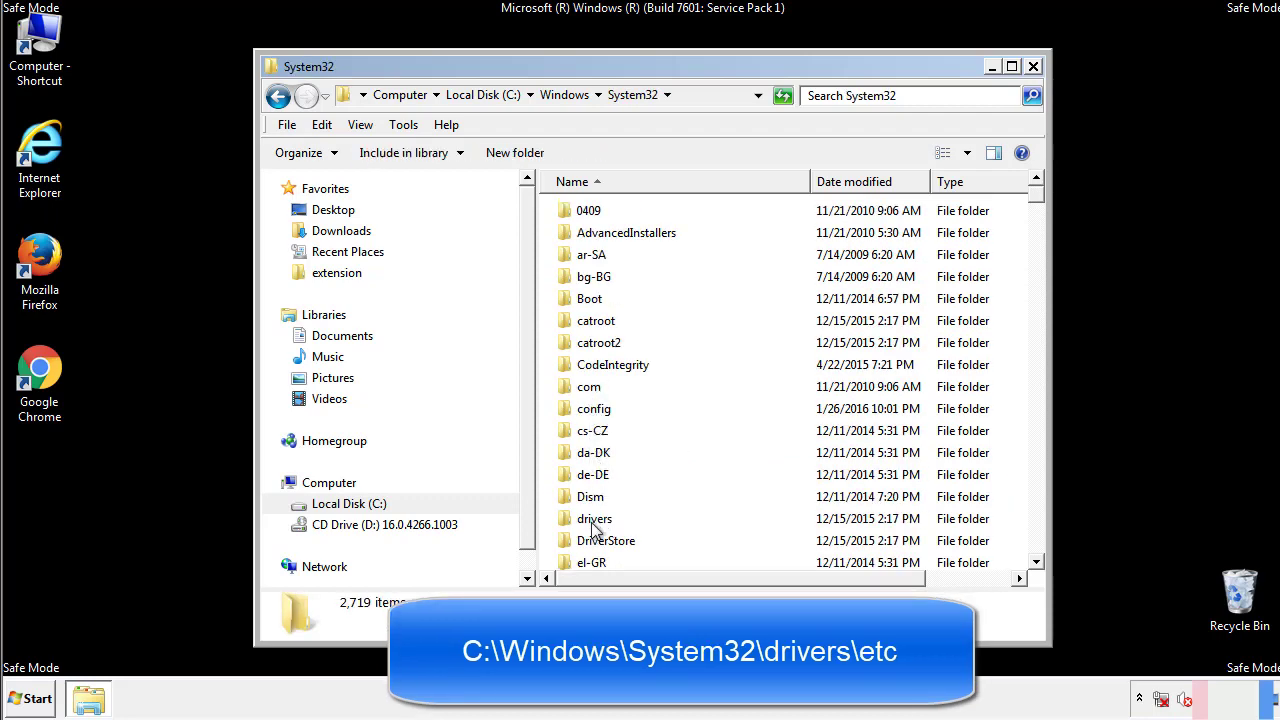
double_click(594, 520)
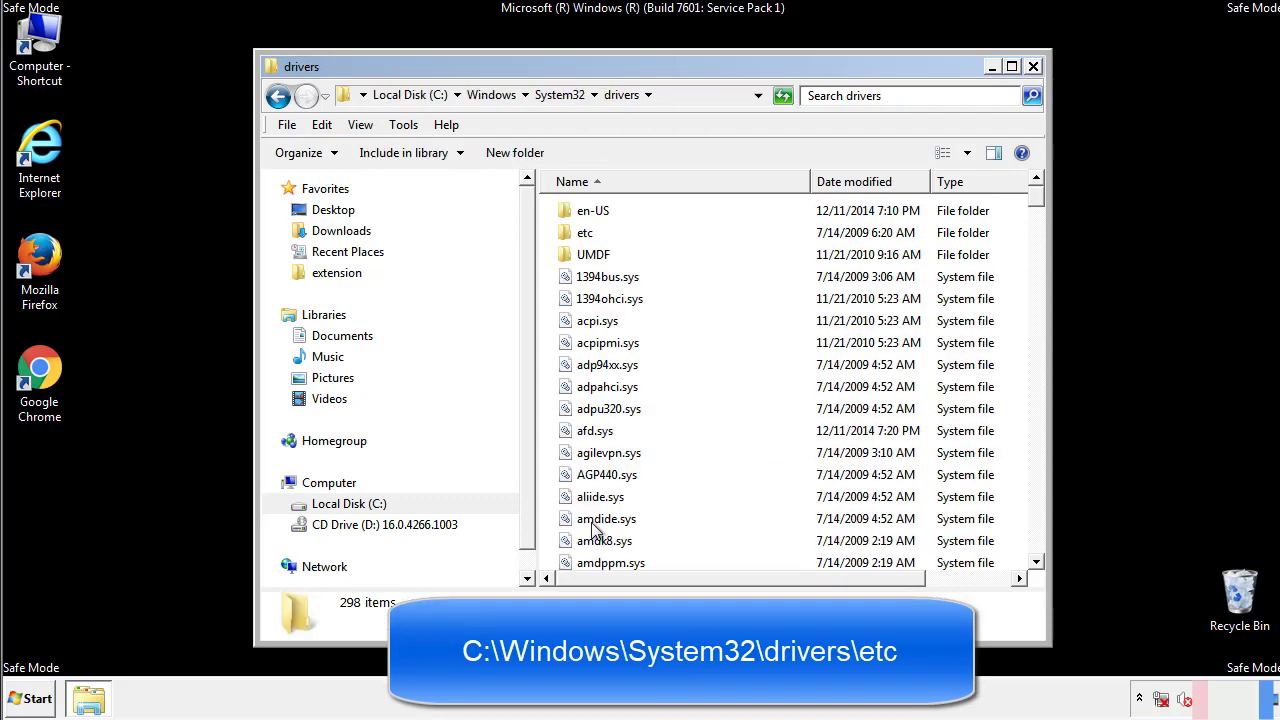
double_click(573, 241)
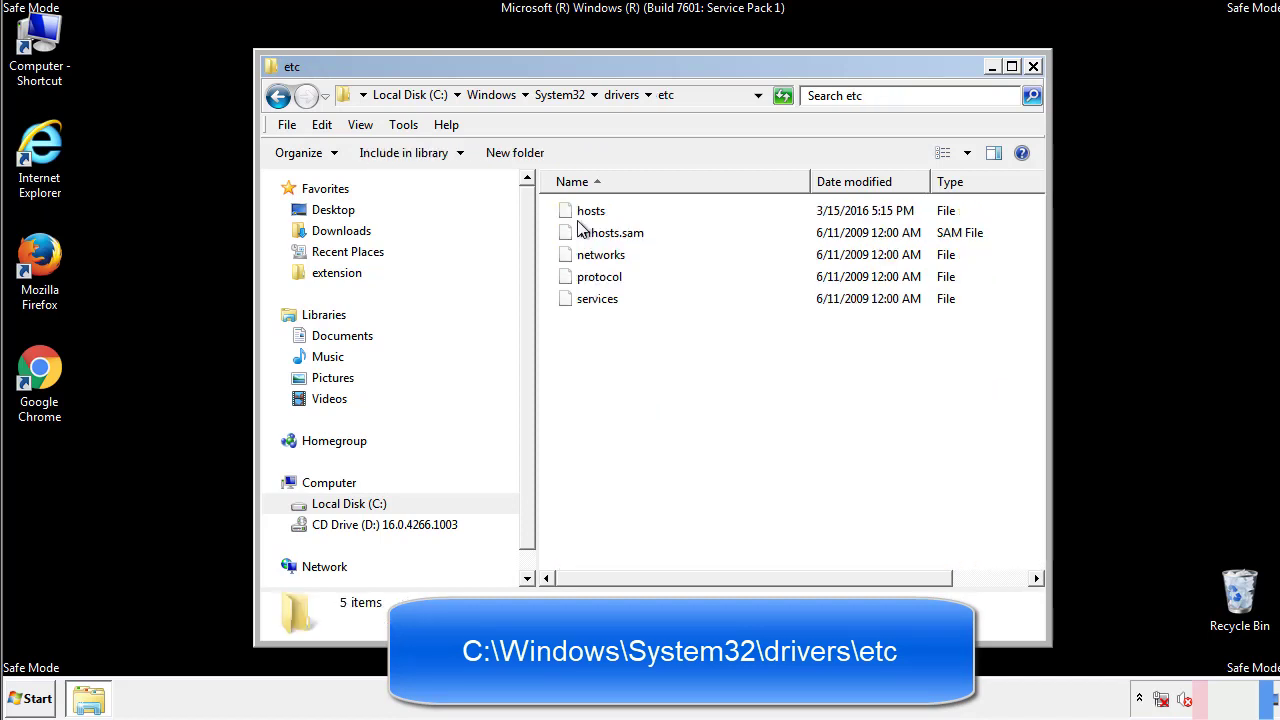
Step: Open the hosts file with Notepad and move its window fully into view
double_click(580, 213)
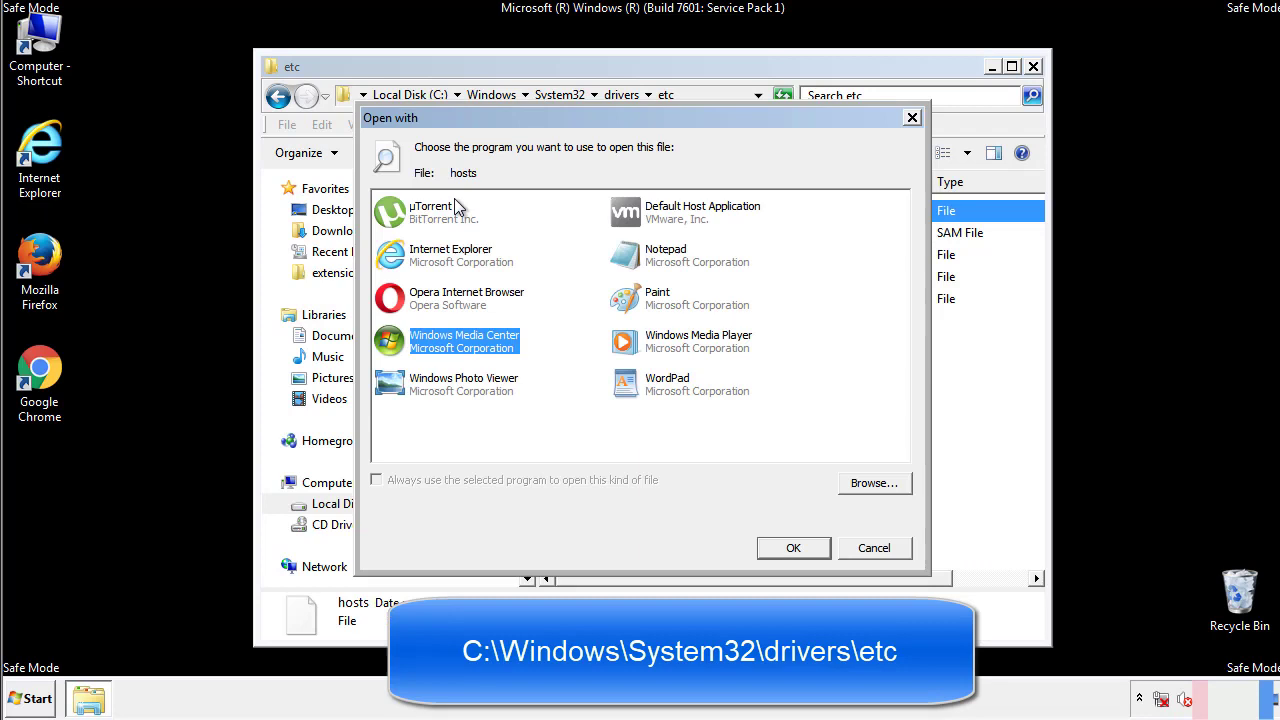
click(648, 262)
click(791, 548)
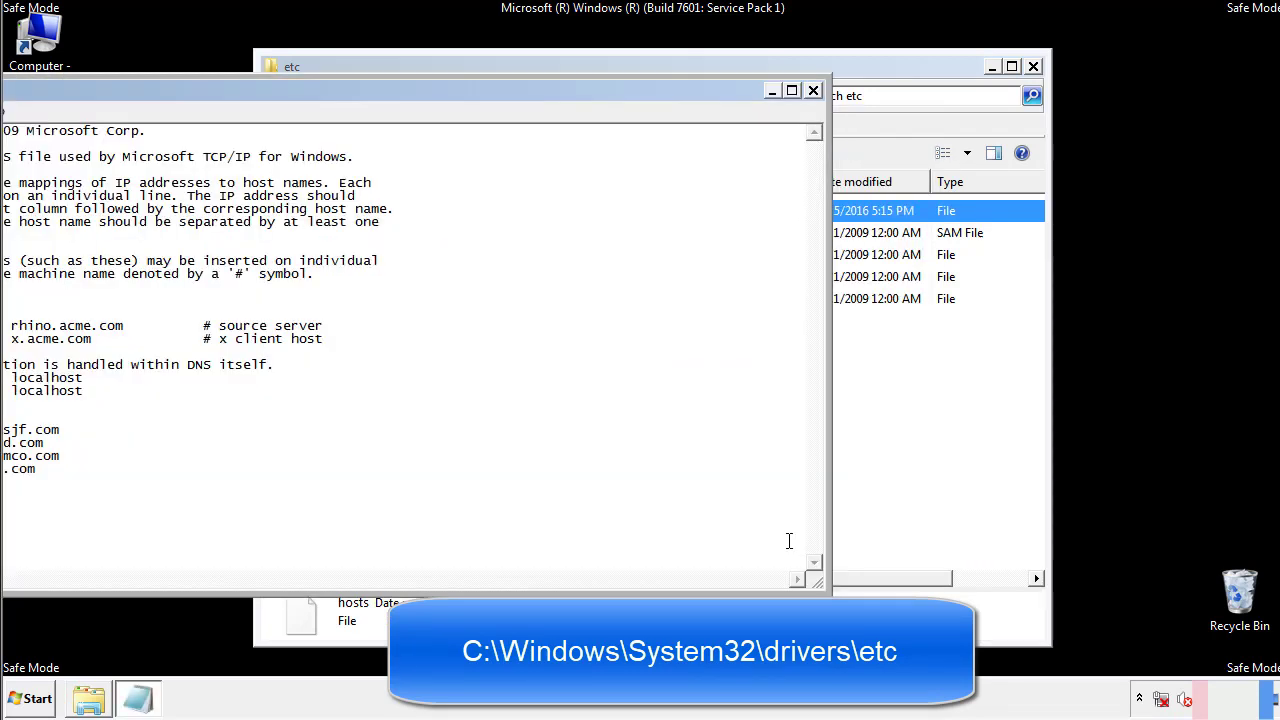
drag(523, 90, 814, 110)
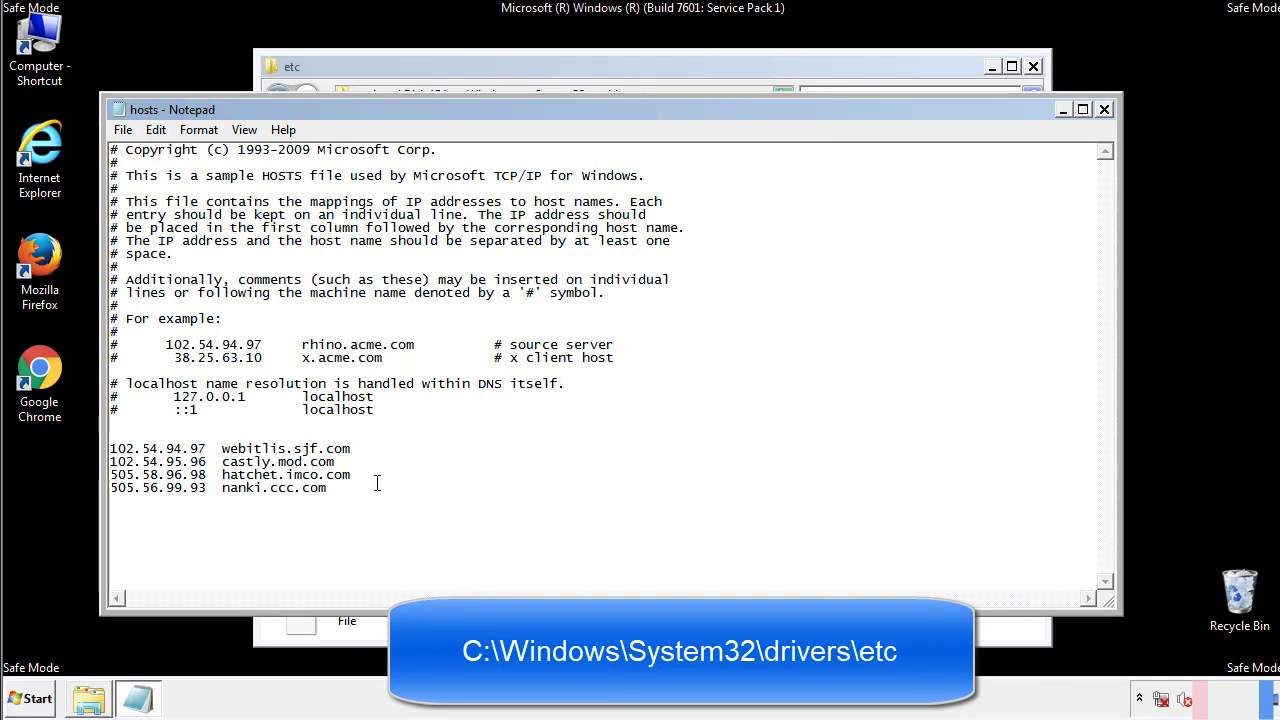
Step: Delete the four host entries from webitlis.sjf.com to nanki.ccc.com below the localhost lines, and close the file and its folder
drag(358, 490, 110, 448)
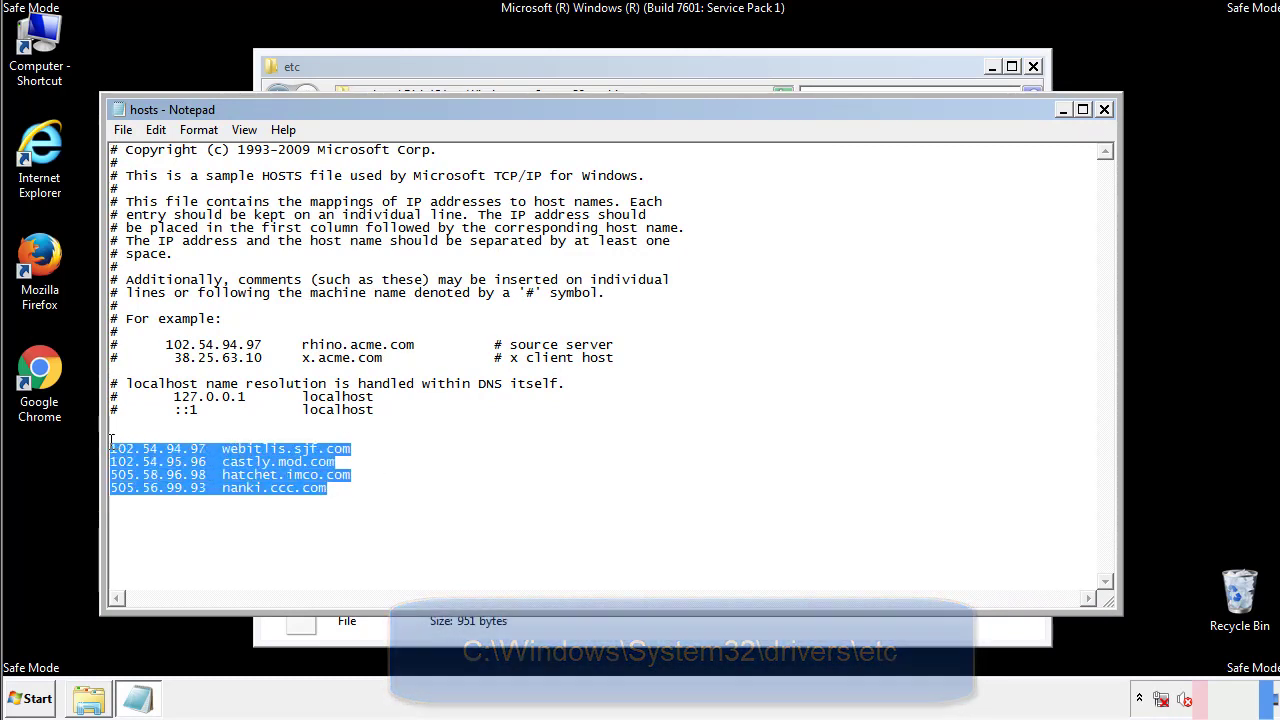
key(Delete)
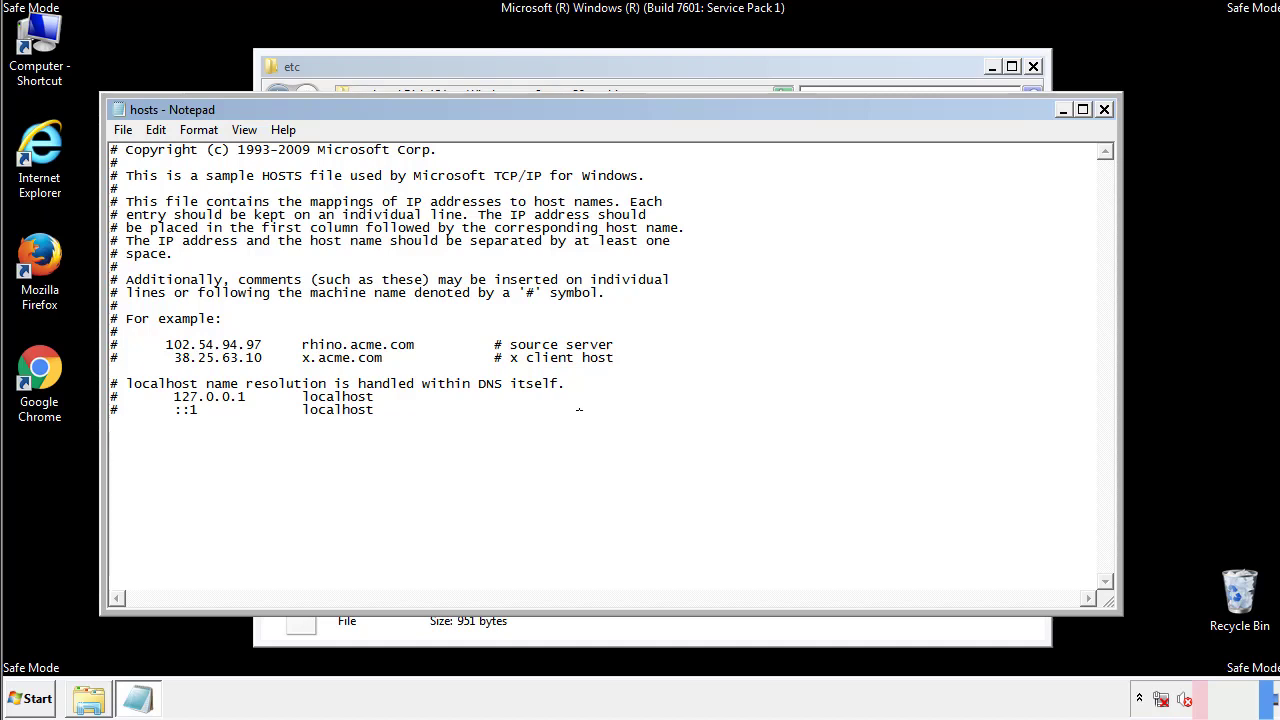
click(1104, 110)
click(566, 366)
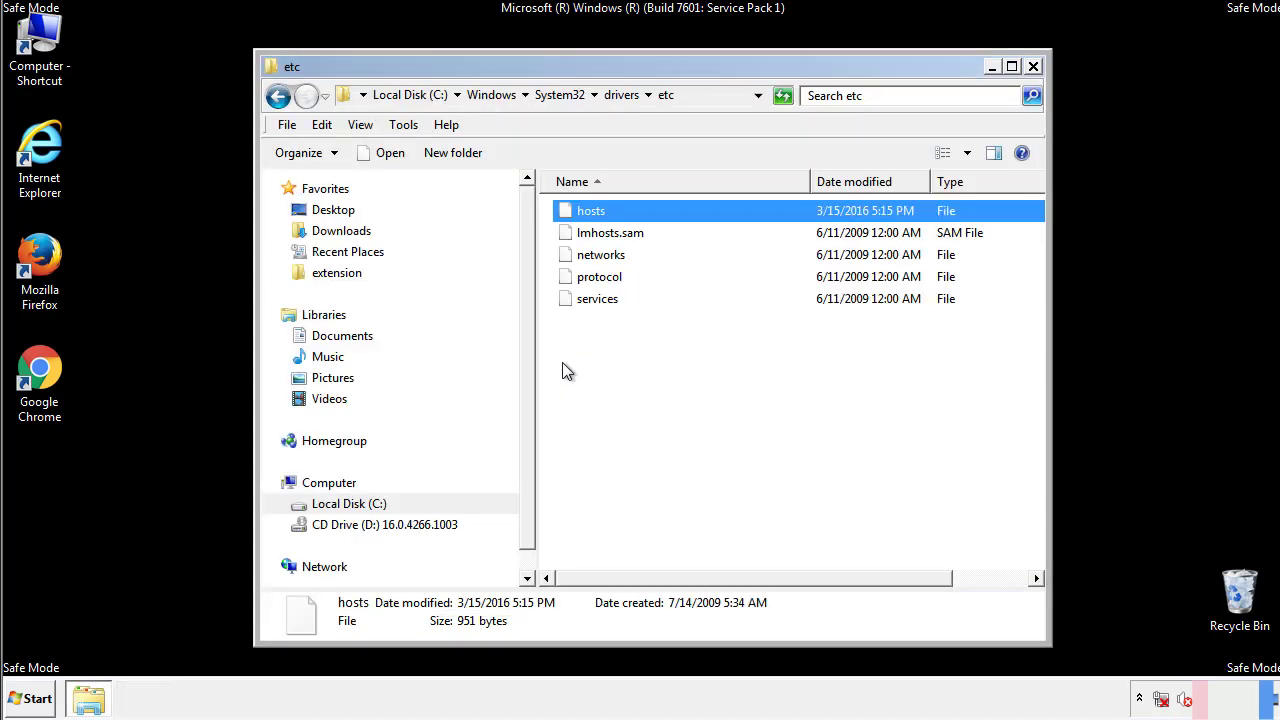
click(1033, 68)
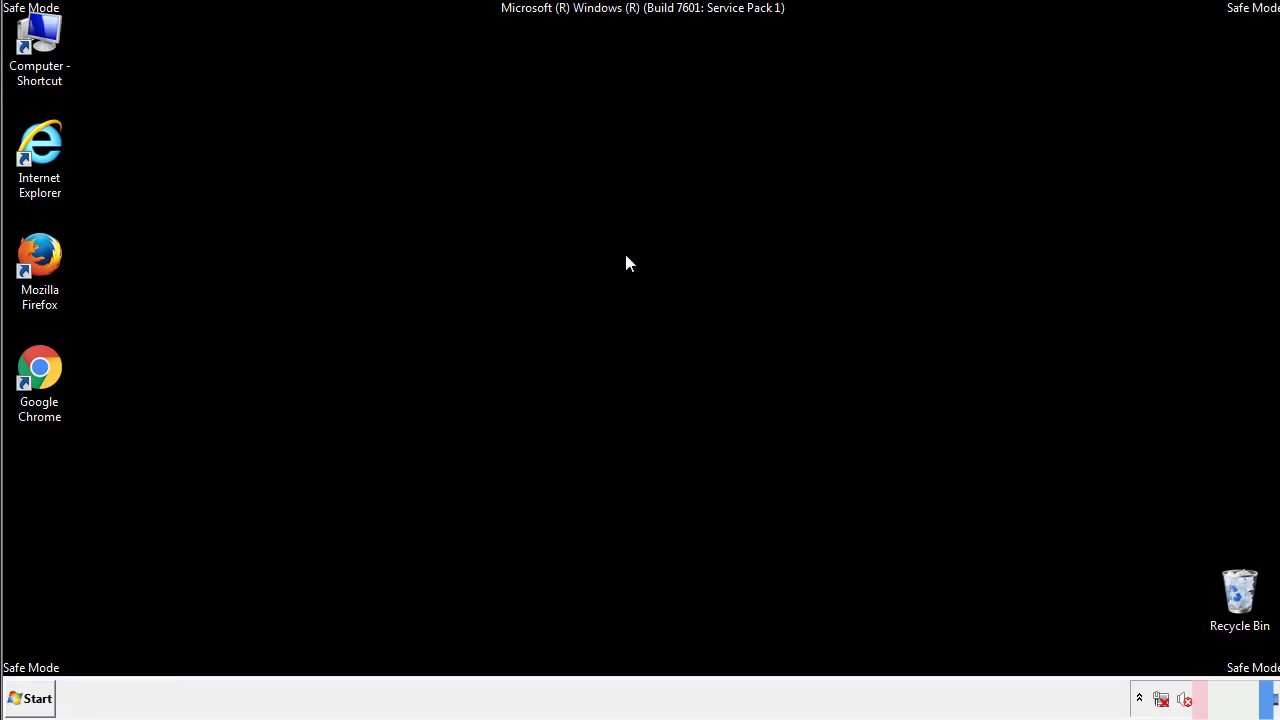
Step: Open the Startup folder from the list of all programs
click(30, 699)
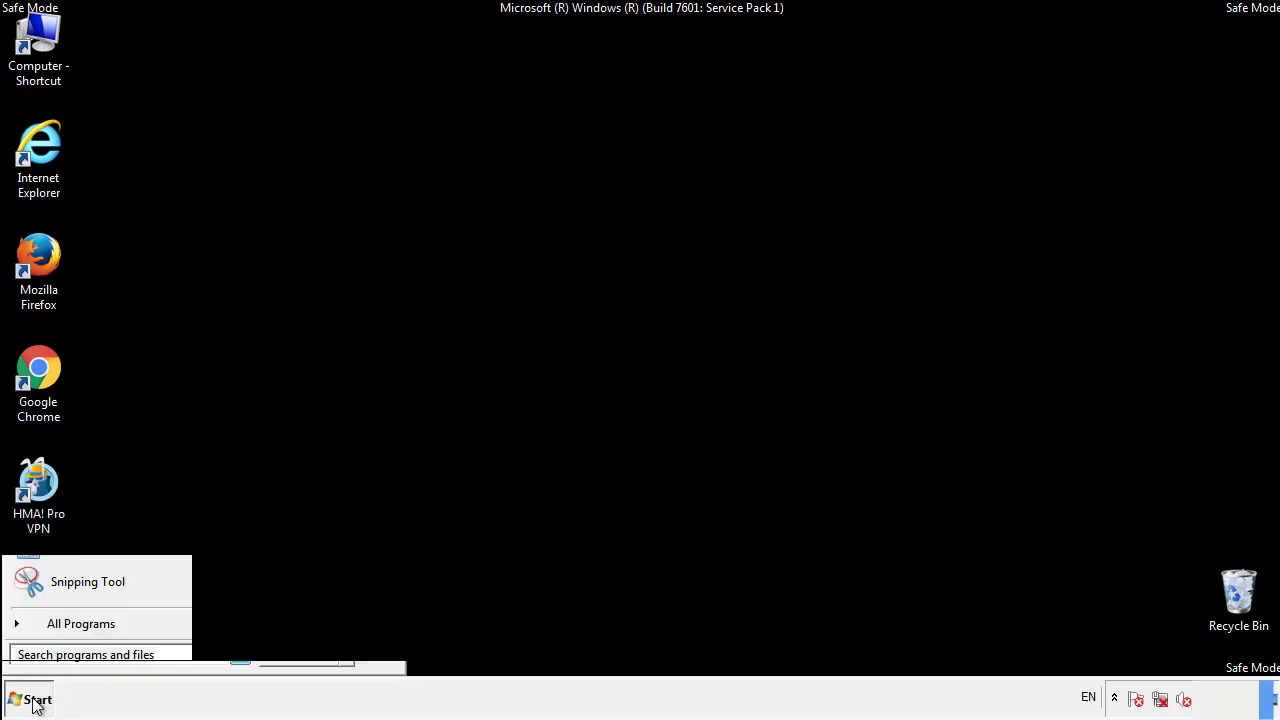
click(57, 631)
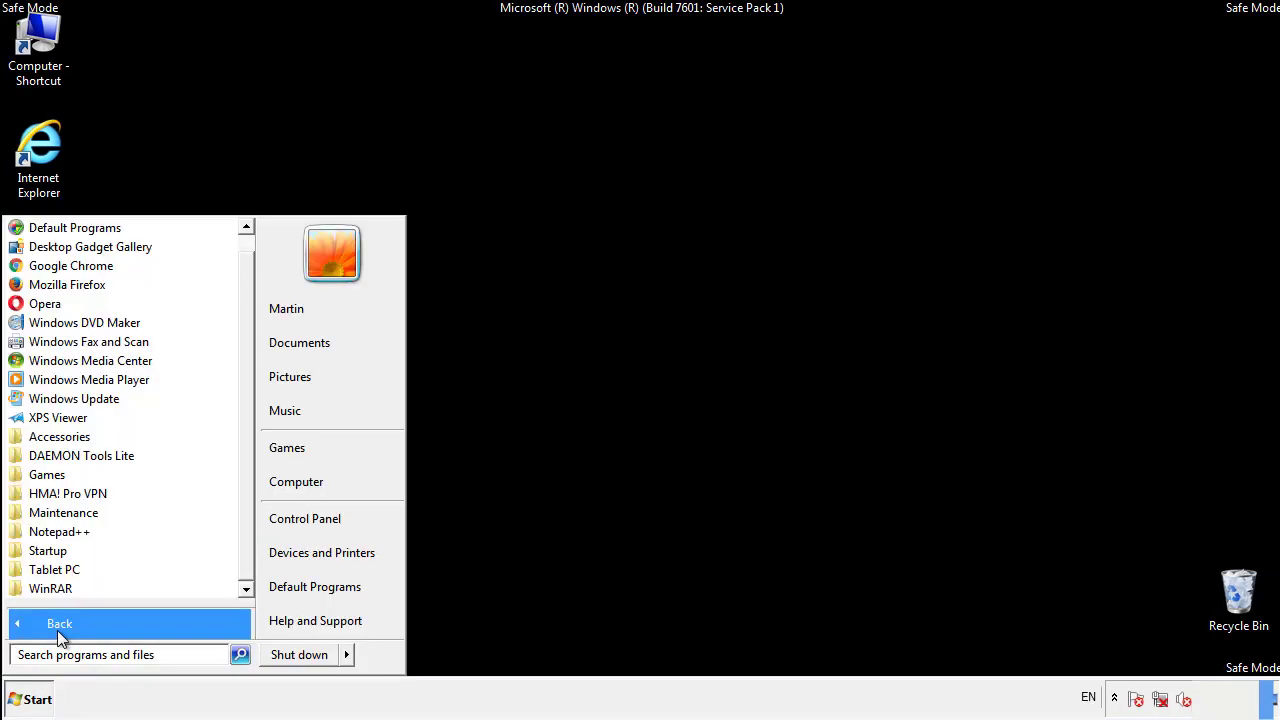
right_click(52, 553)
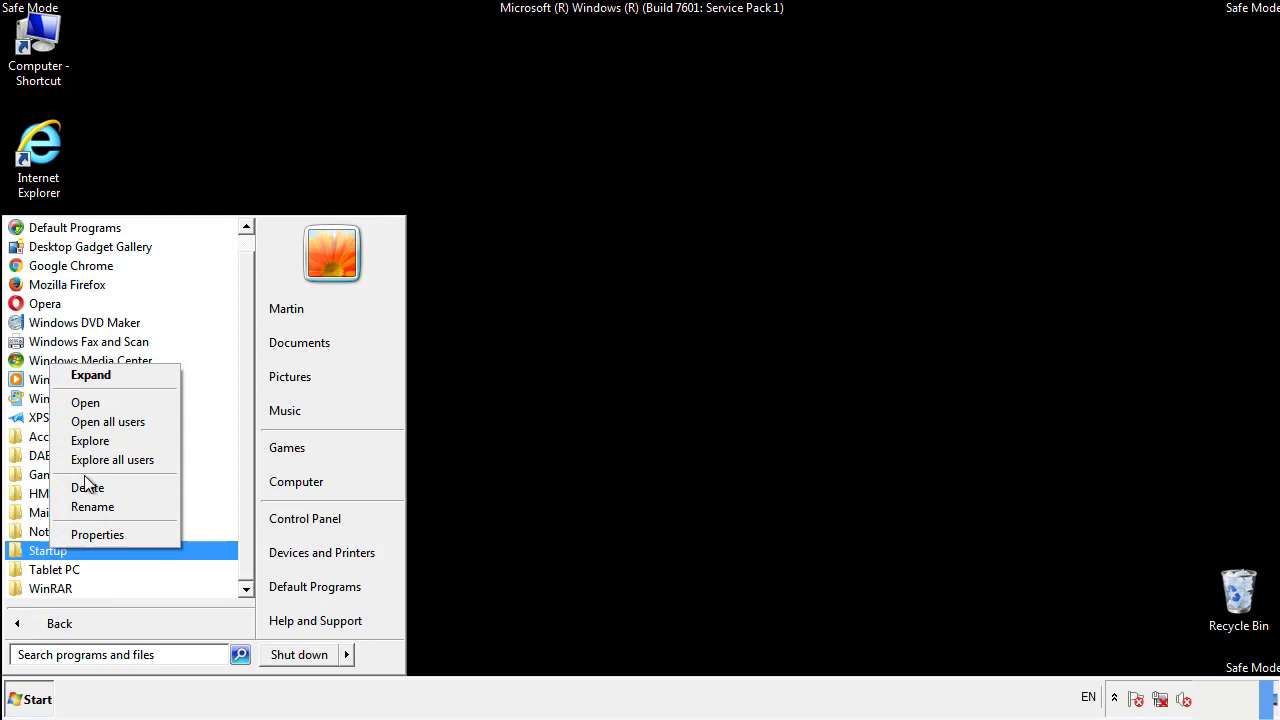
click(96, 402)
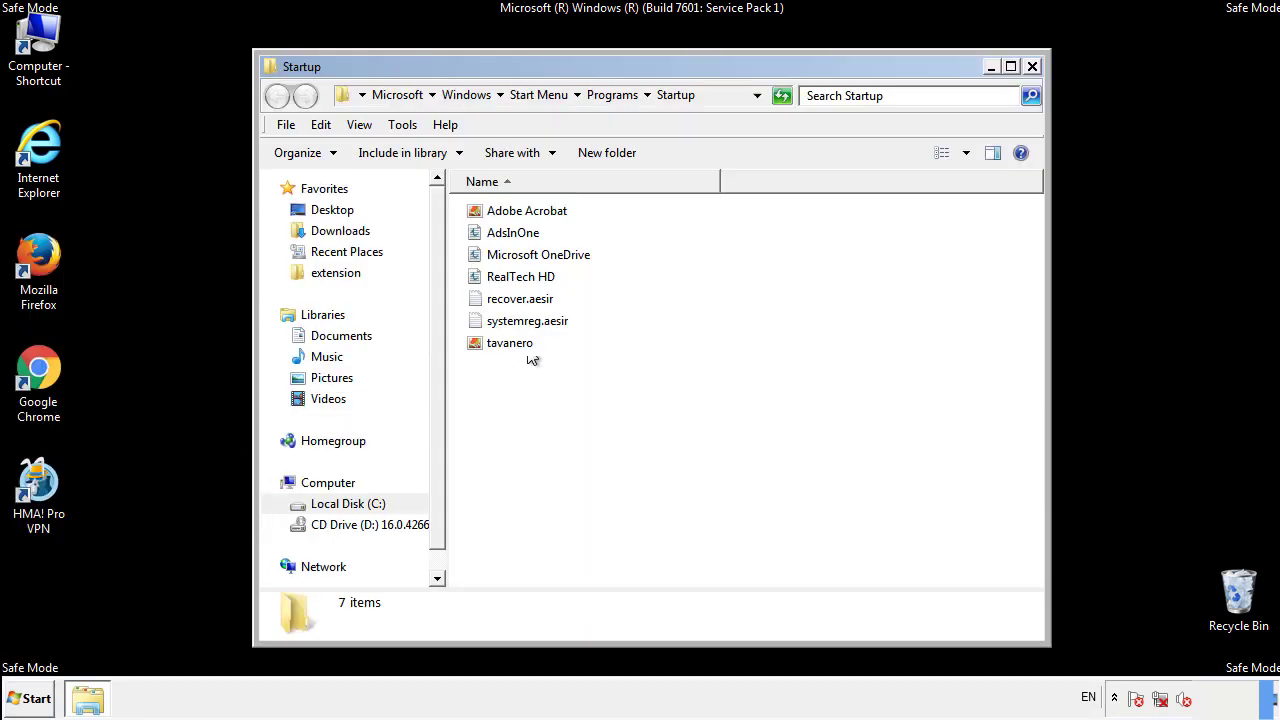
Step: Delete AdsInOne, recover.aesir, systemreg.aesir and tavanero from the Startup folder, and close its window
click(522, 237)
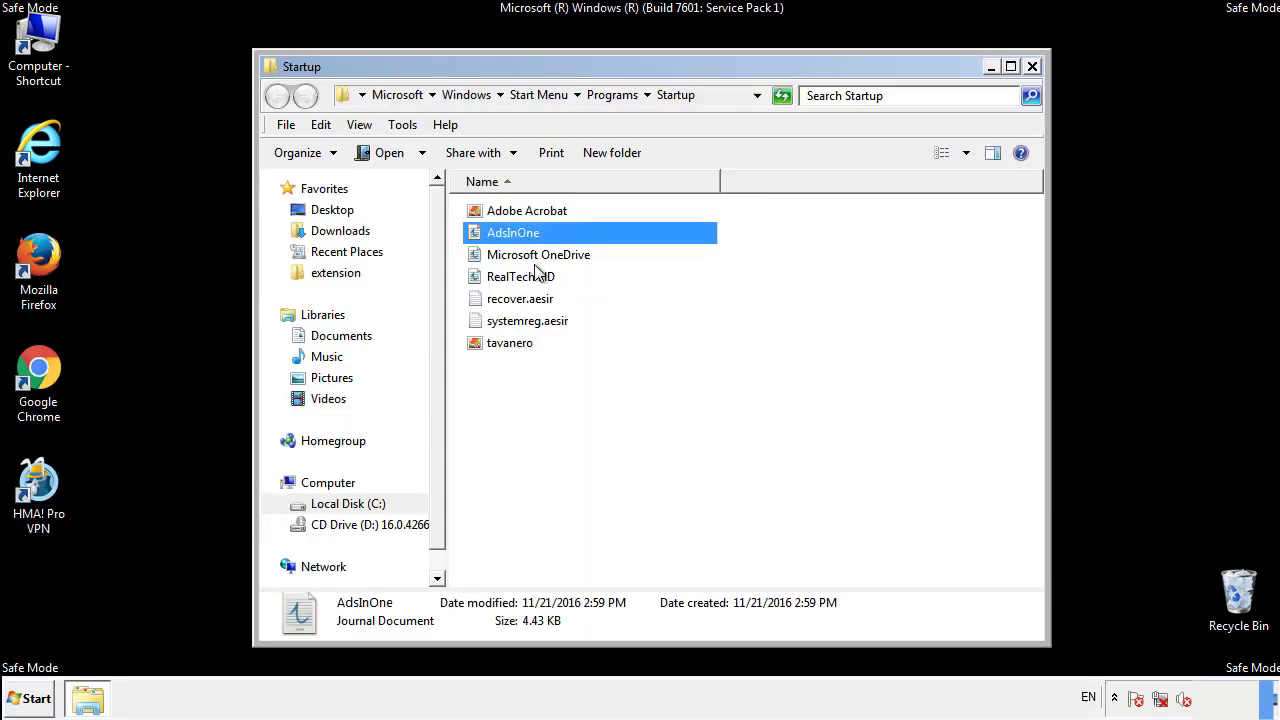
ctrl+click(520, 300)
ctrl+click(530, 321)
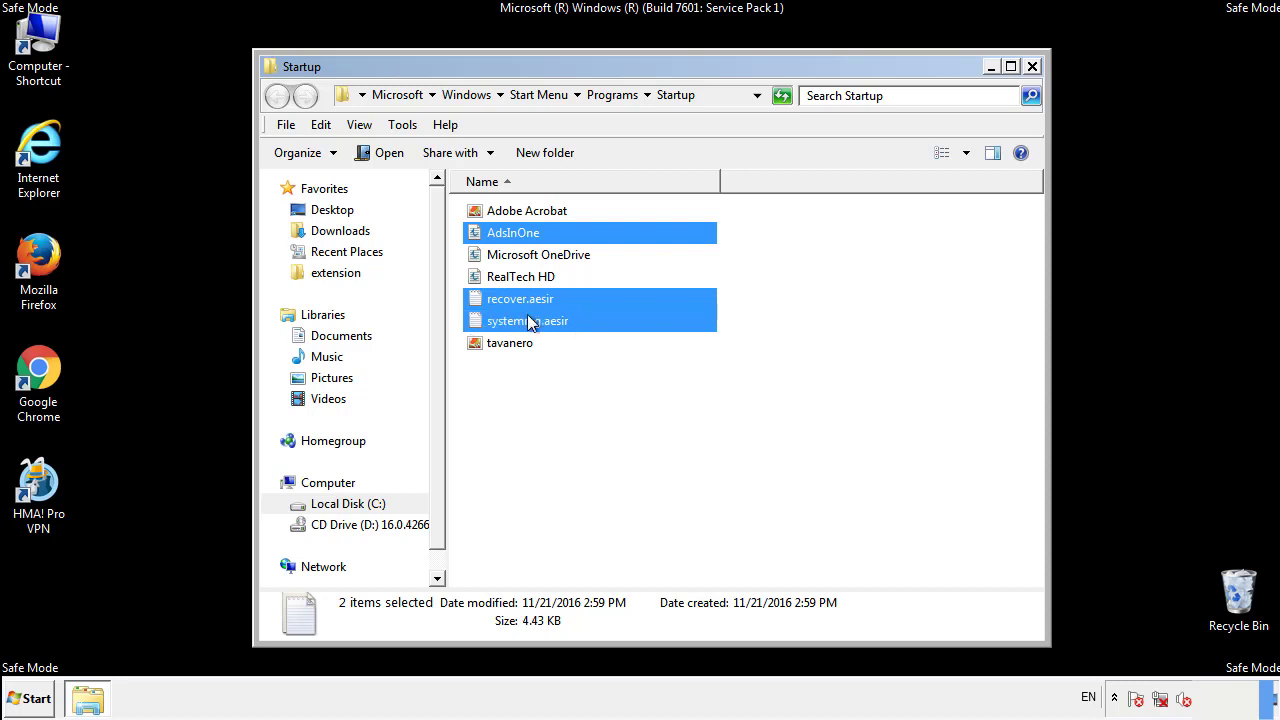
ctrl+click(511, 343)
right_click(506, 344)
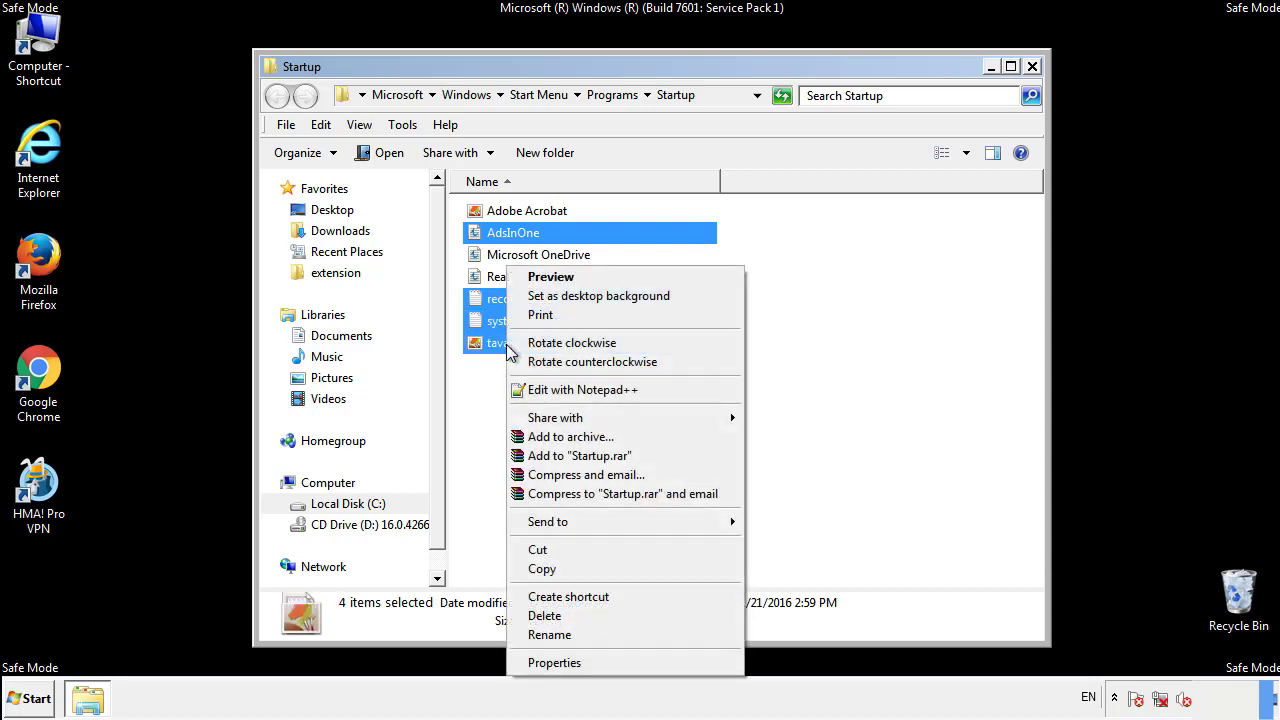
click(540, 614)
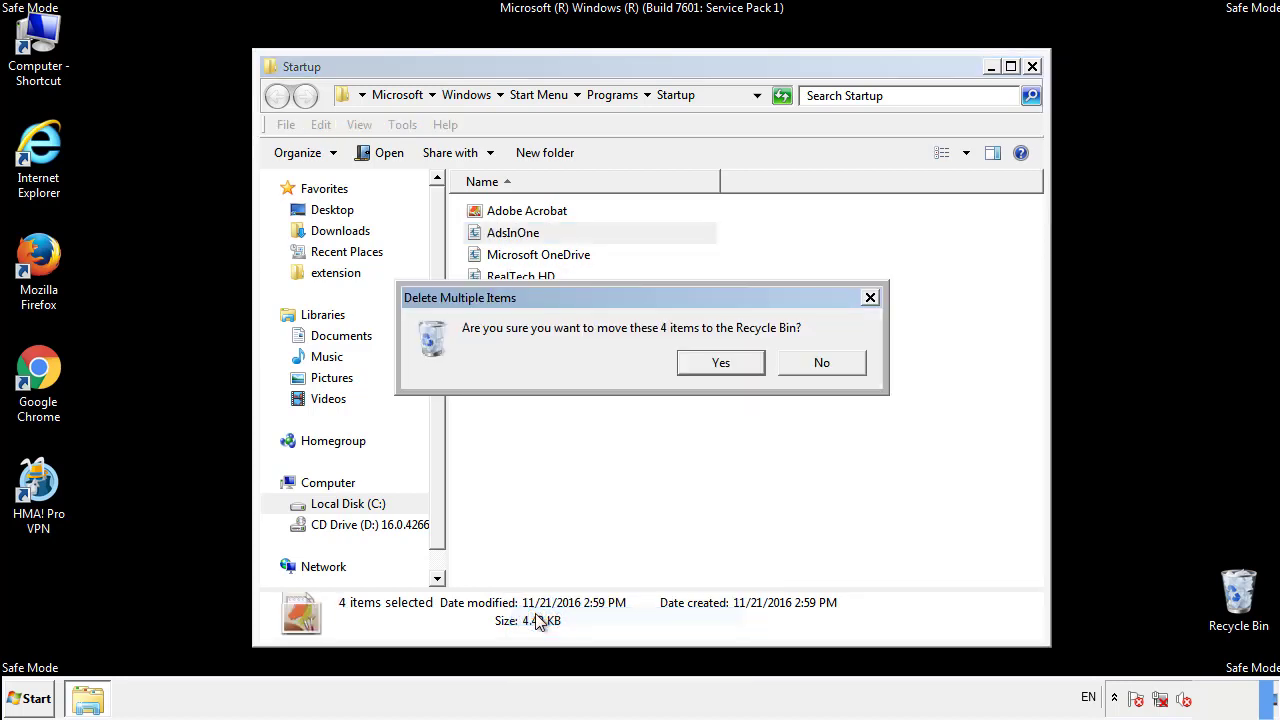
click(706, 363)
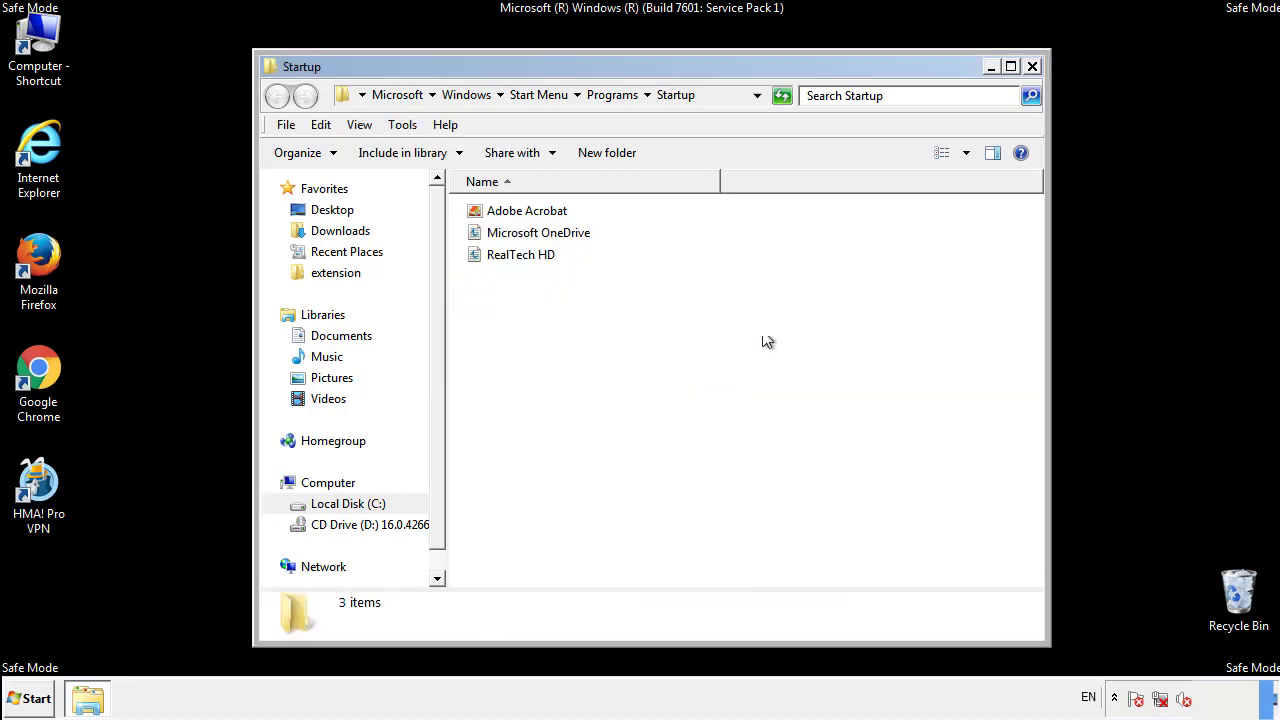
click(1035, 80)
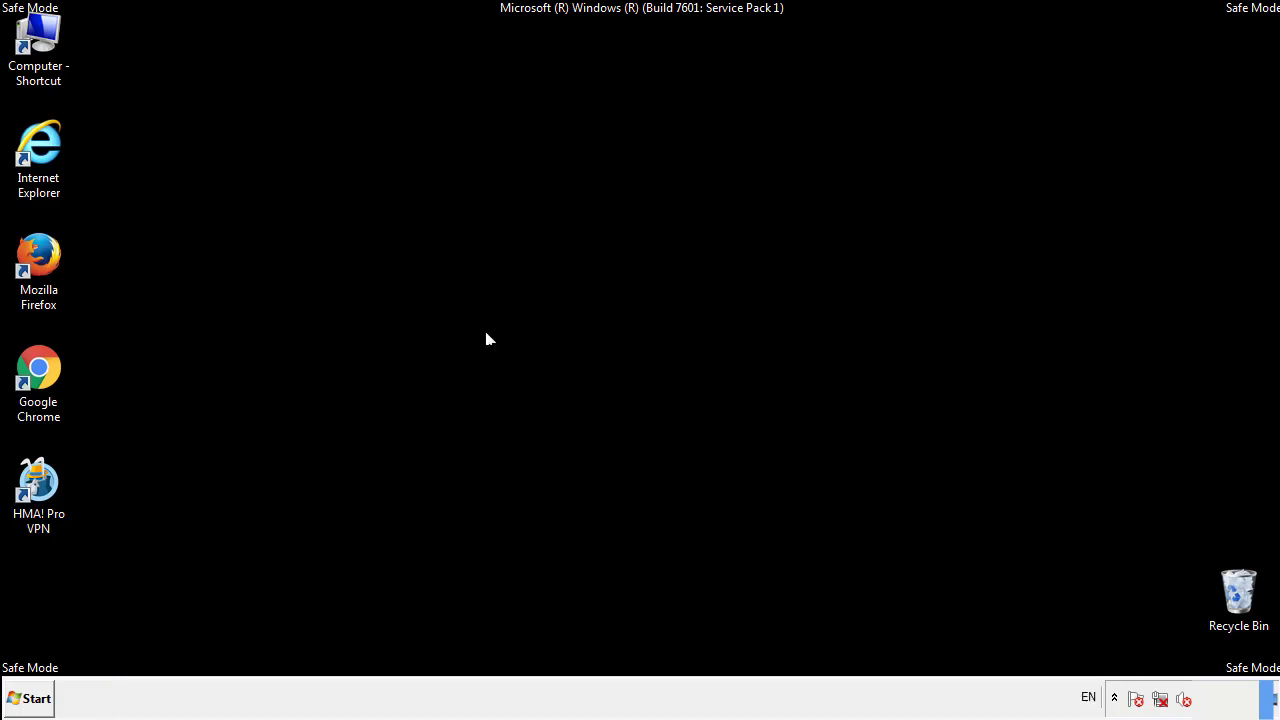
Step: Search the system for regedit and launch the Registry Editor
click(30, 705)
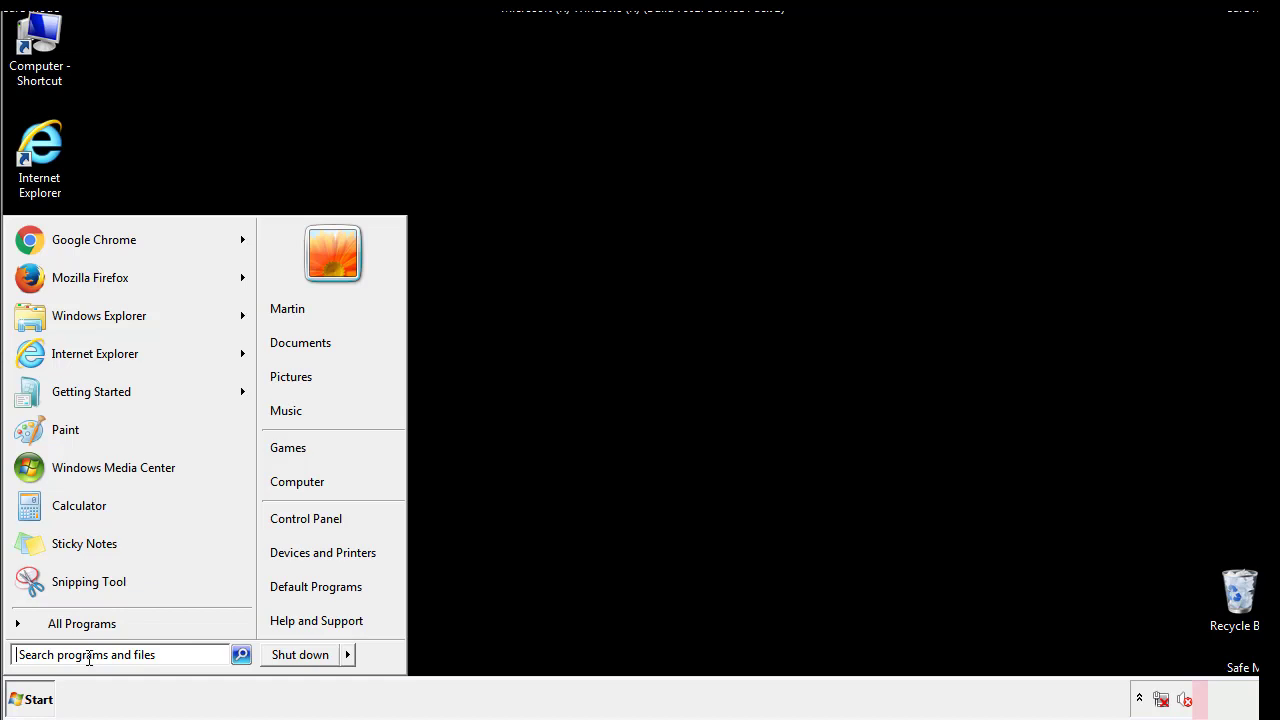
text(reged)
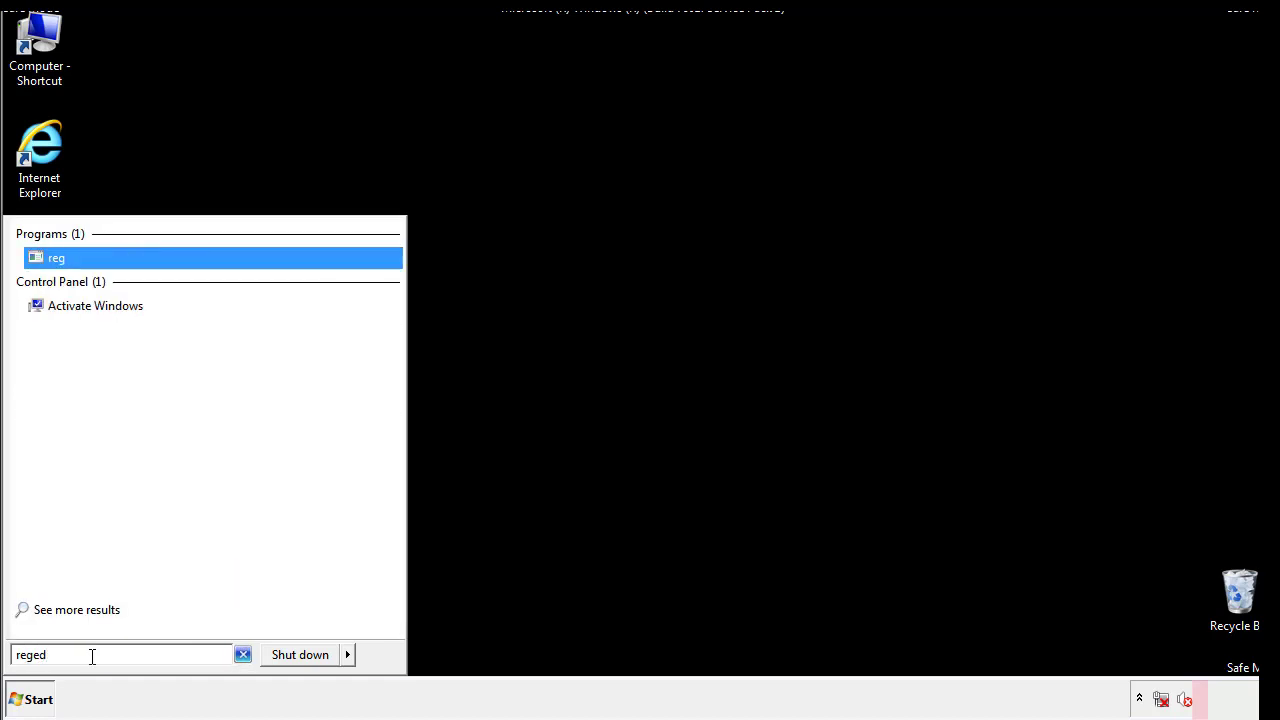
text(it)
key(Return)
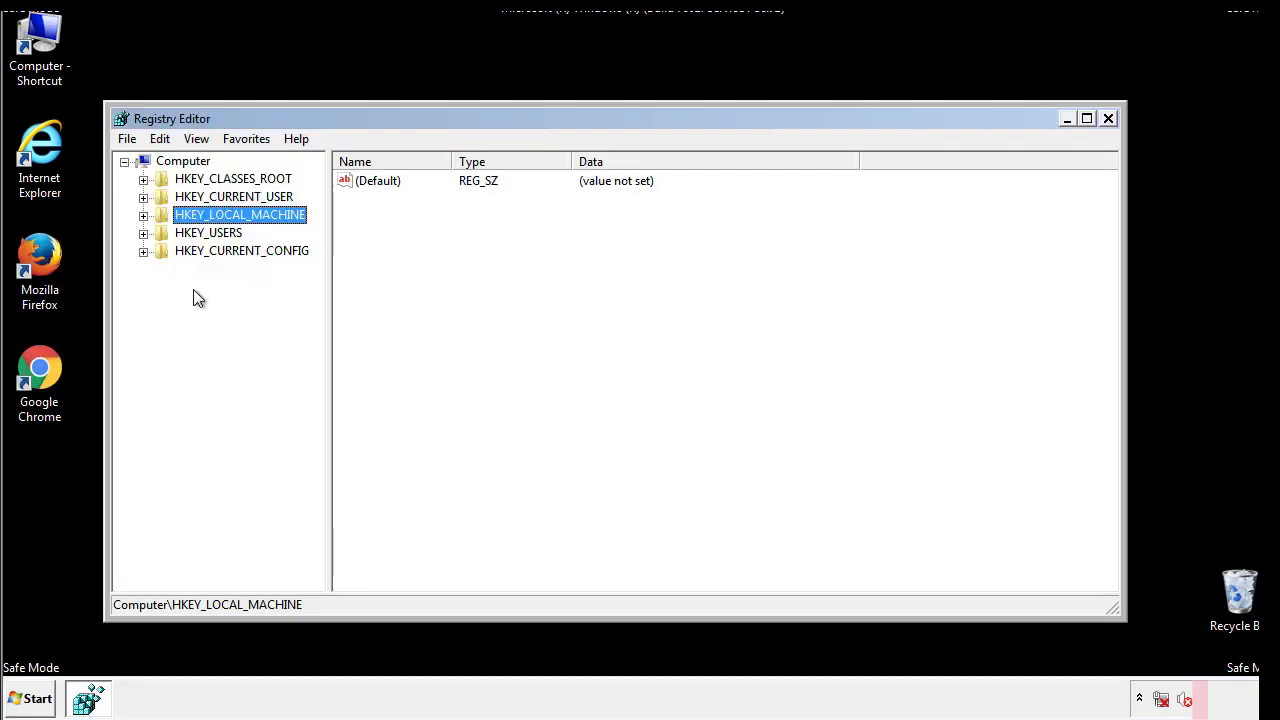
Step: Open the registry key HKEY_LOCAL_MACHINE\SOFTWARE\Microsoft\Windows\CurrentVersion\Run
click(143, 216)
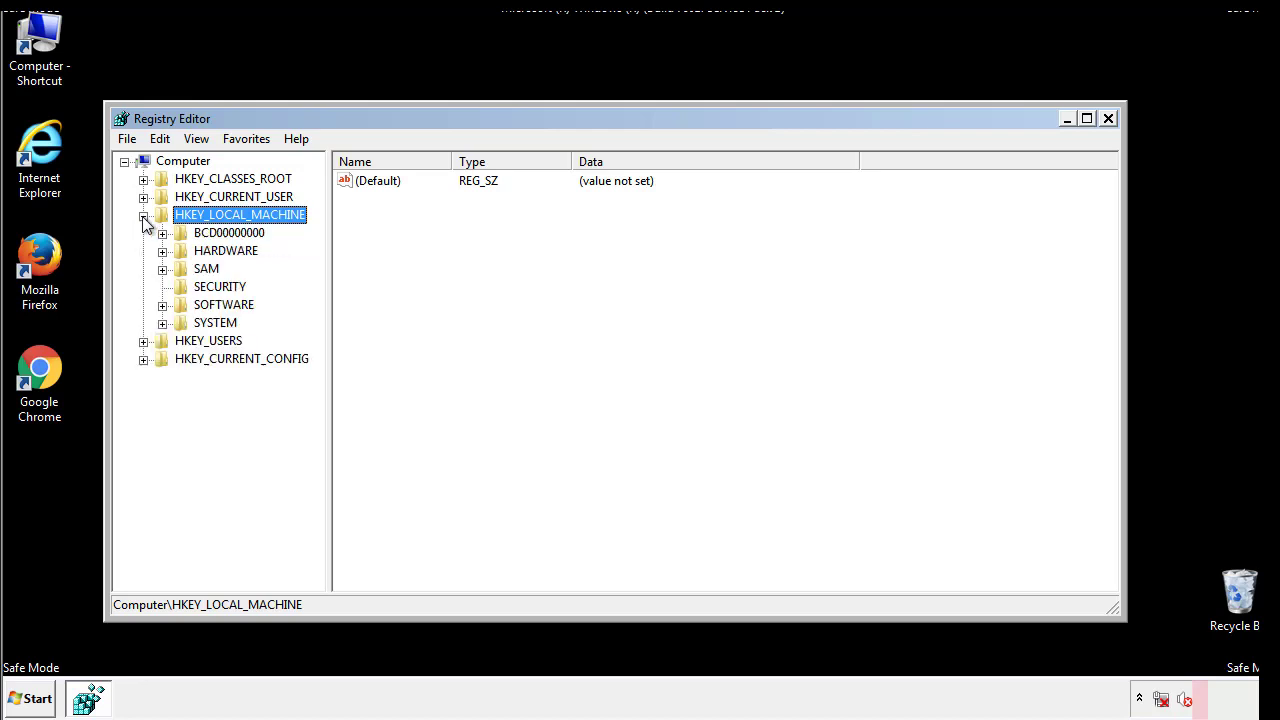
click(162, 305)
scroll(315, 300, down, 1)
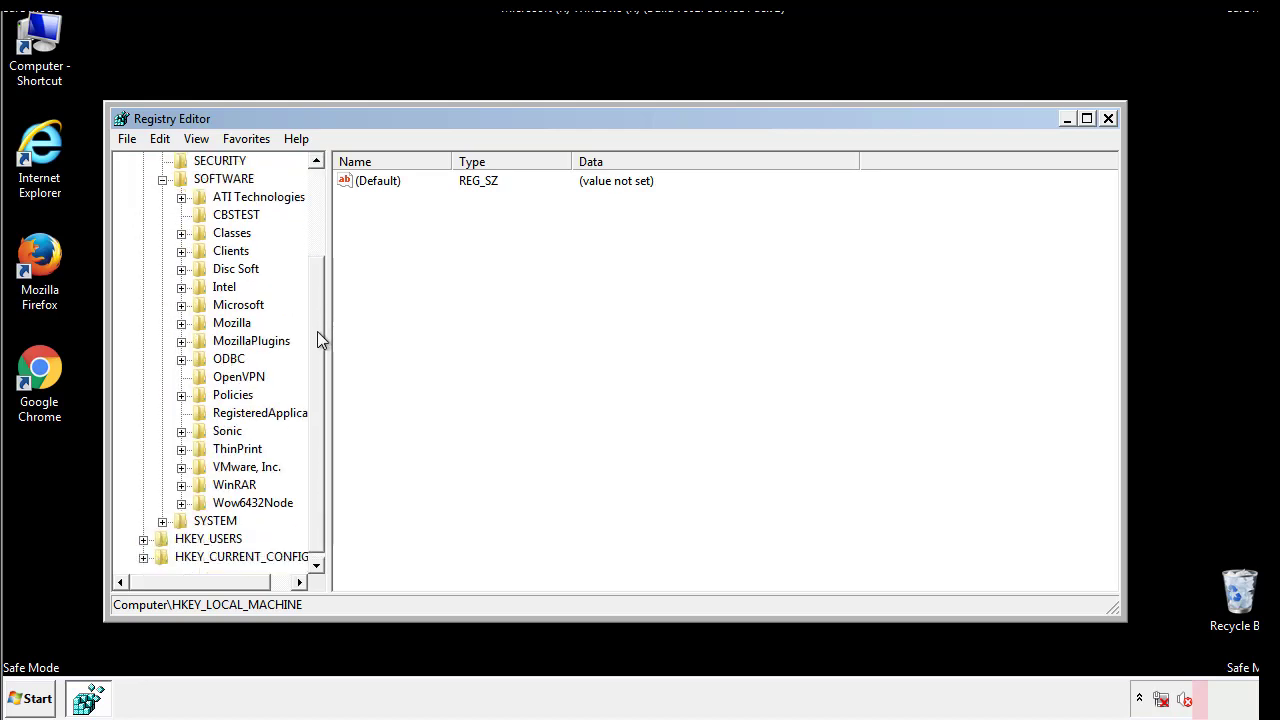
click(181, 305)
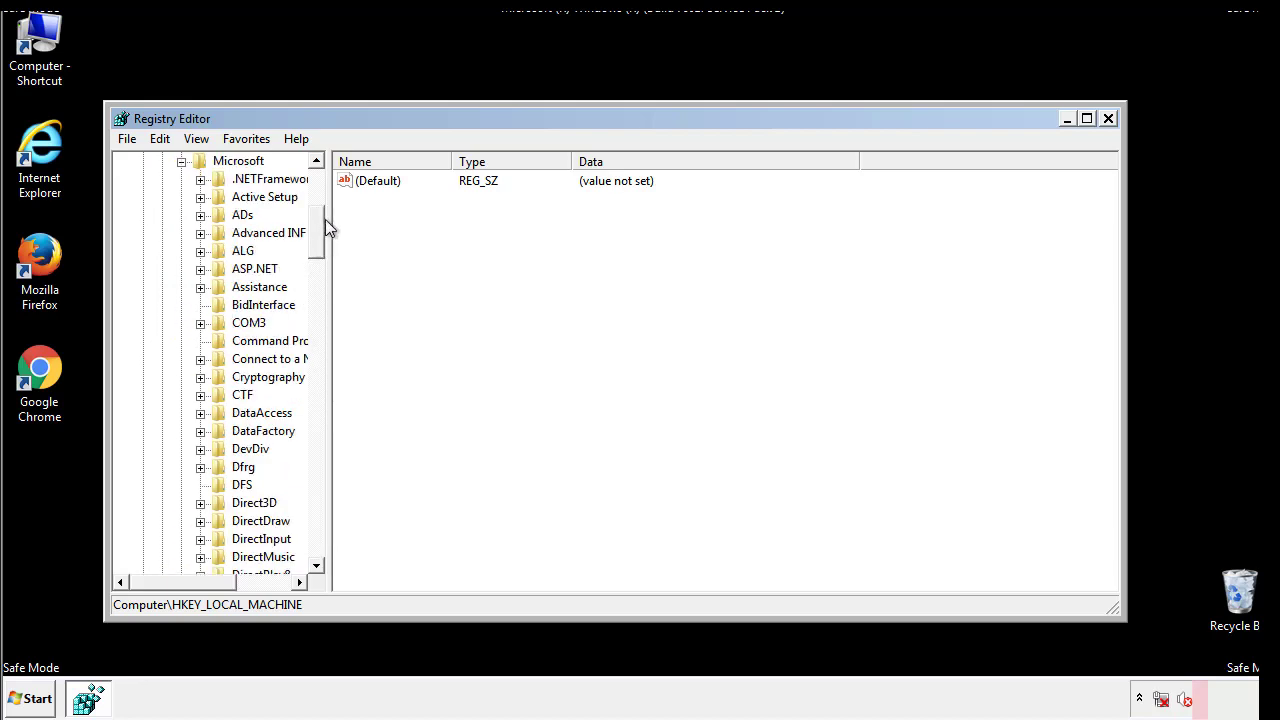
drag(315, 245, 320, 515)
click(200, 305)
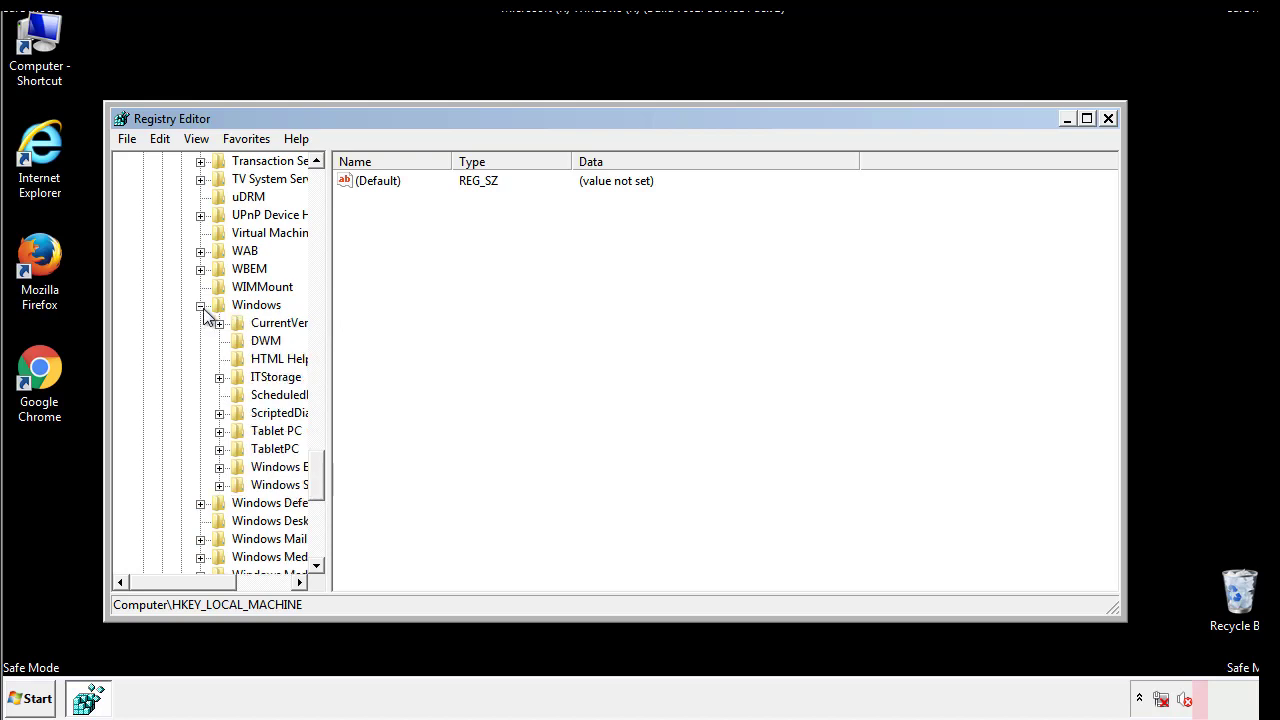
drag(176, 584, 206, 587)
click(164, 323)
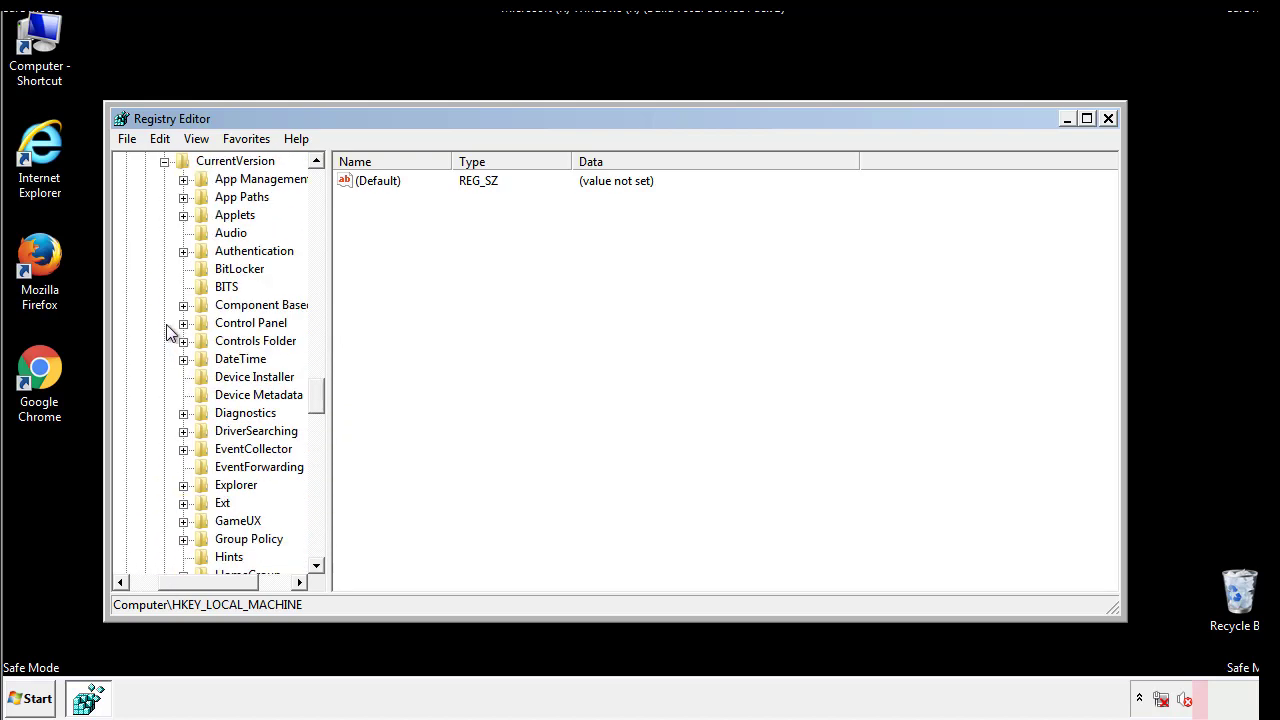
drag(325, 395, 316, 463)
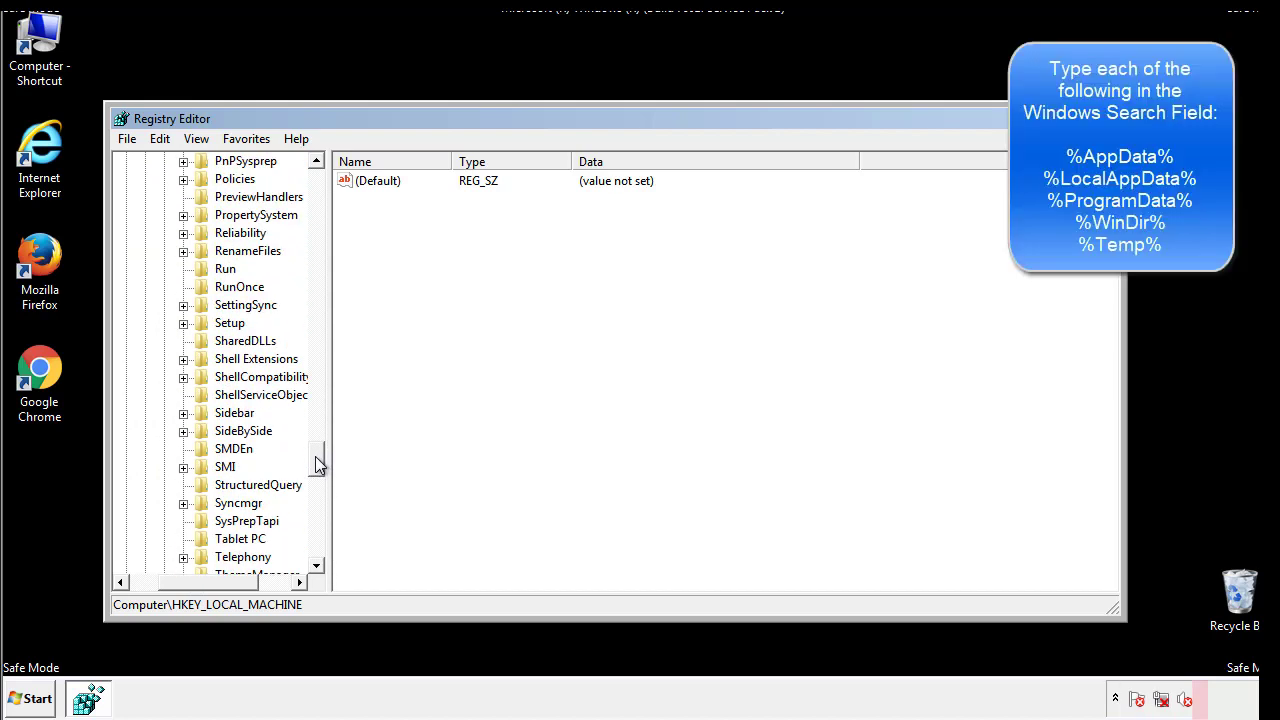
click(212, 271)
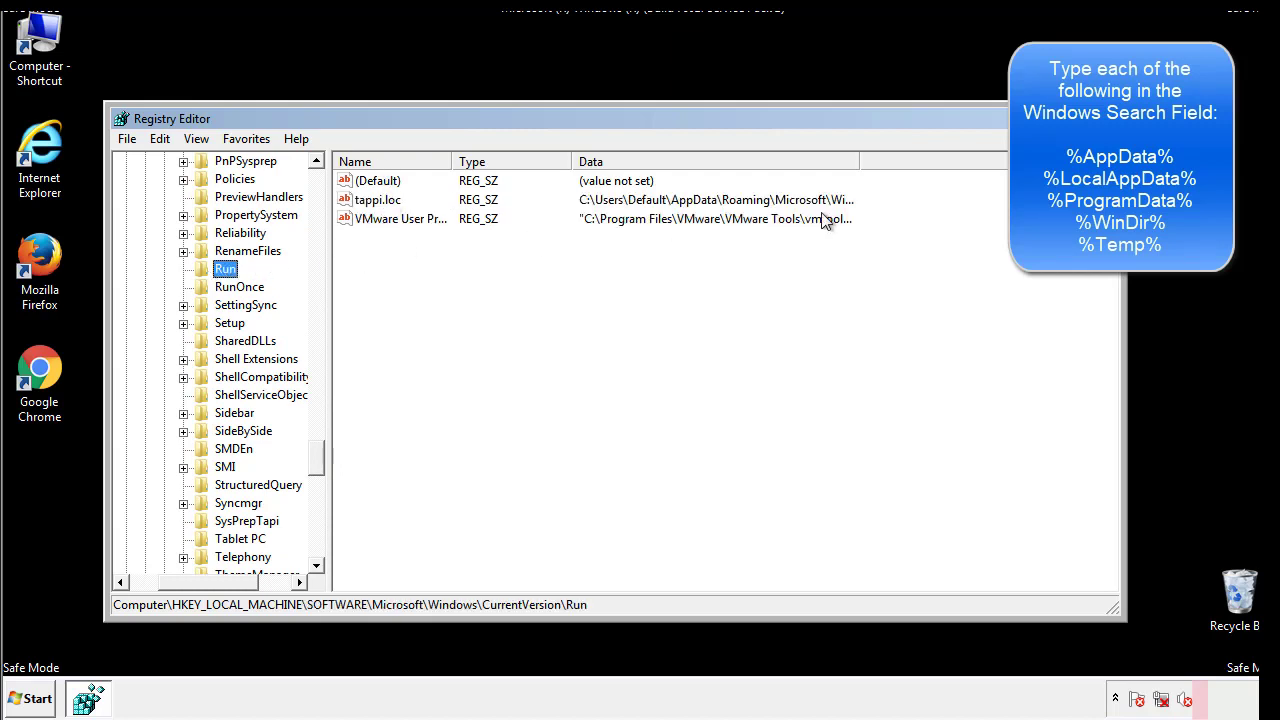
Step: Permanently delete the tappi.loc value from the local machine's Run key
click(378, 205)
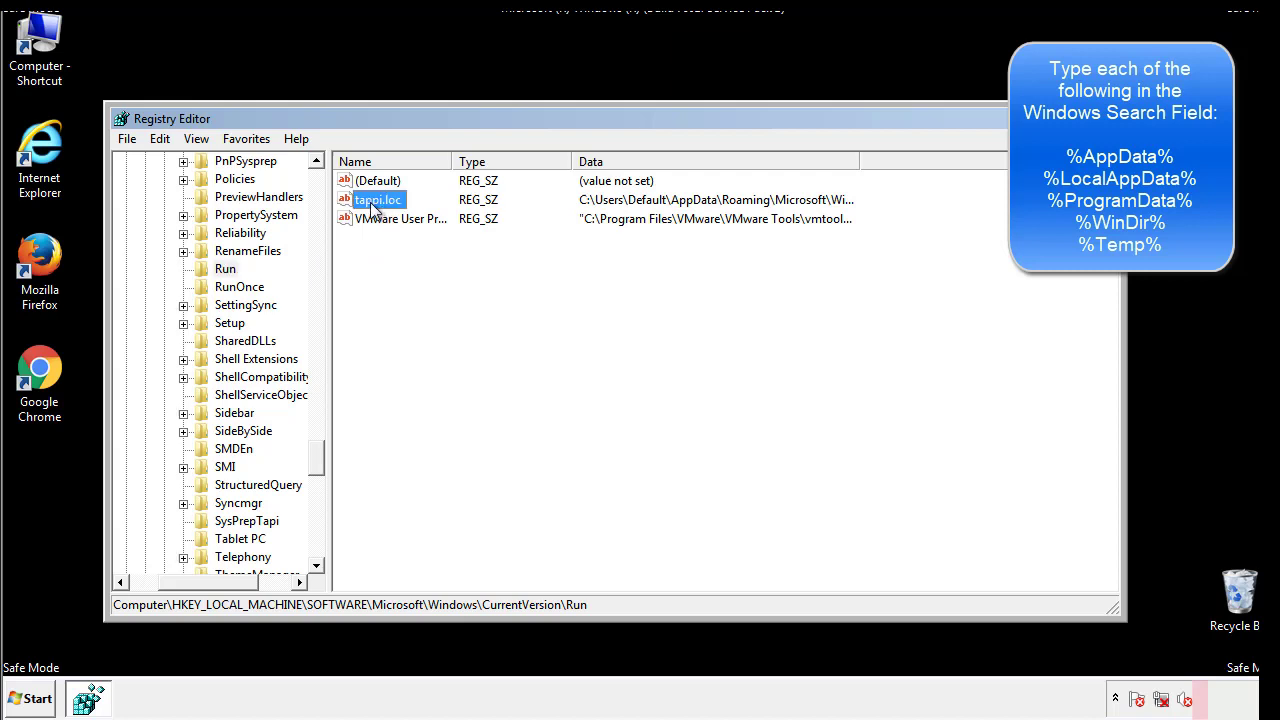
right_click(371, 203)
click(400, 260)
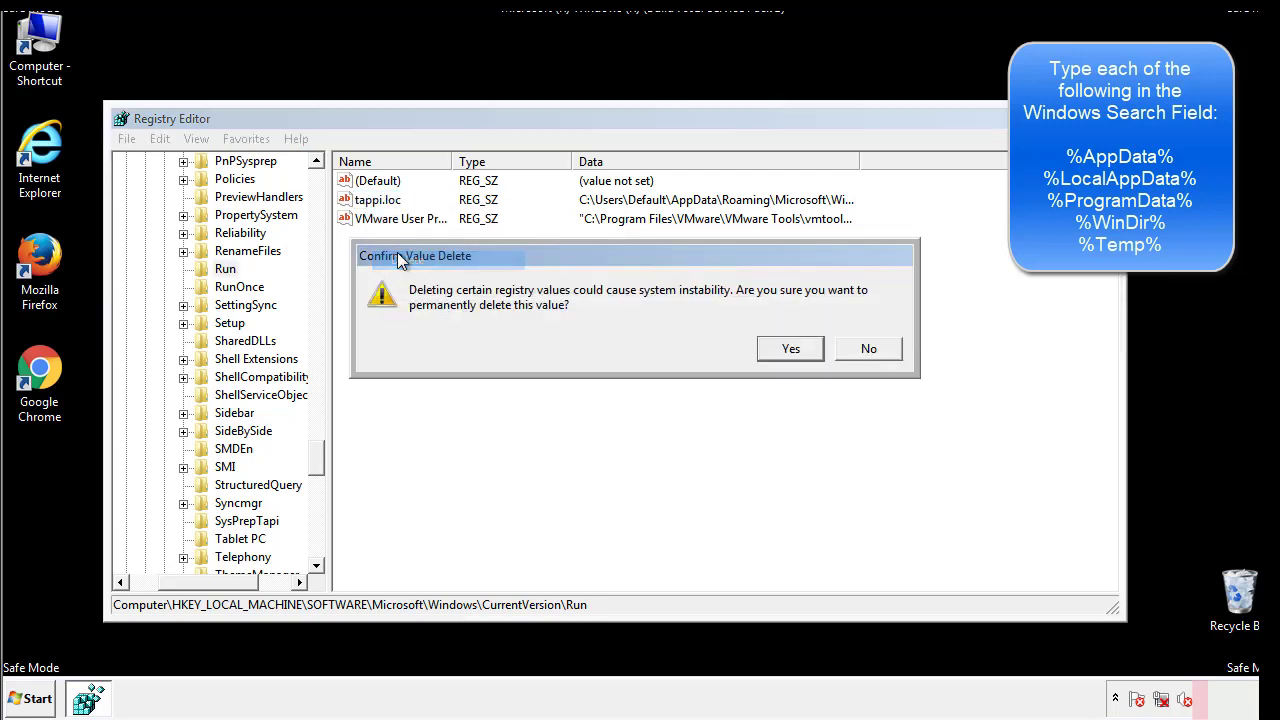
click(778, 350)
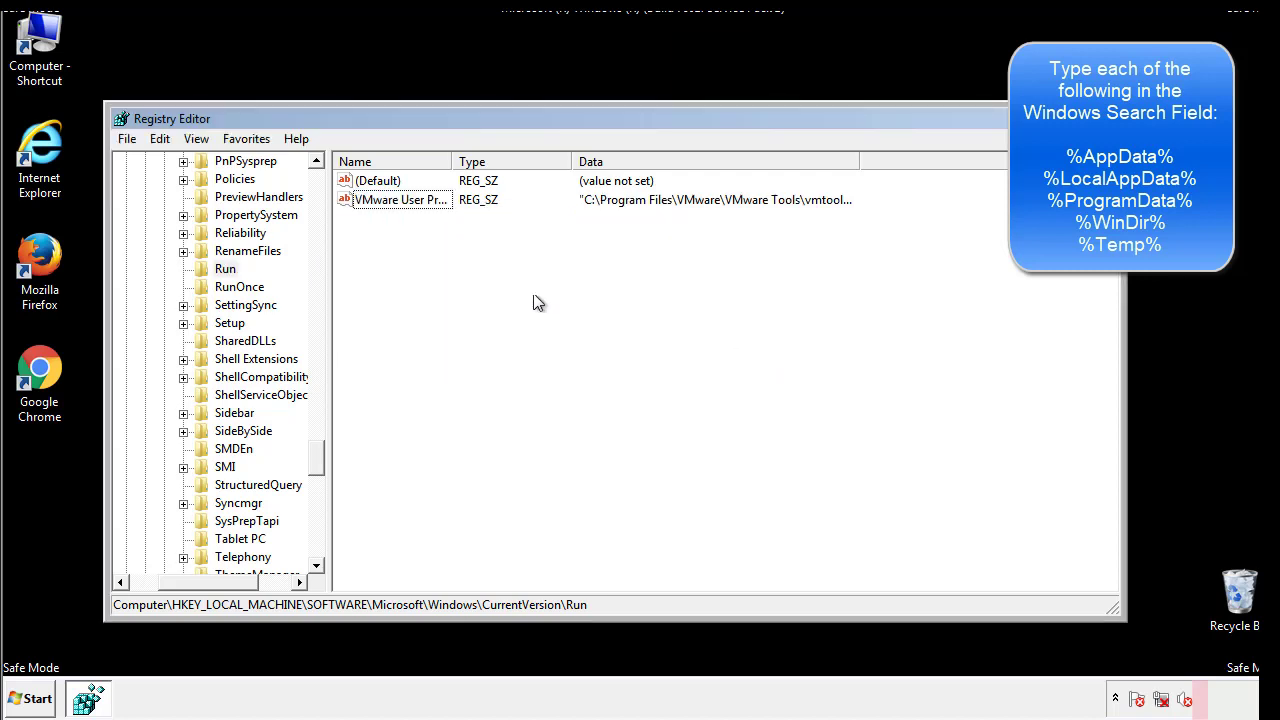
Step: Collapse the whole HKEY_LOCAL_MACHINE branch in the registry tree
drag(316, 455, 318, 547)
drag(243, 582, 157, 595)
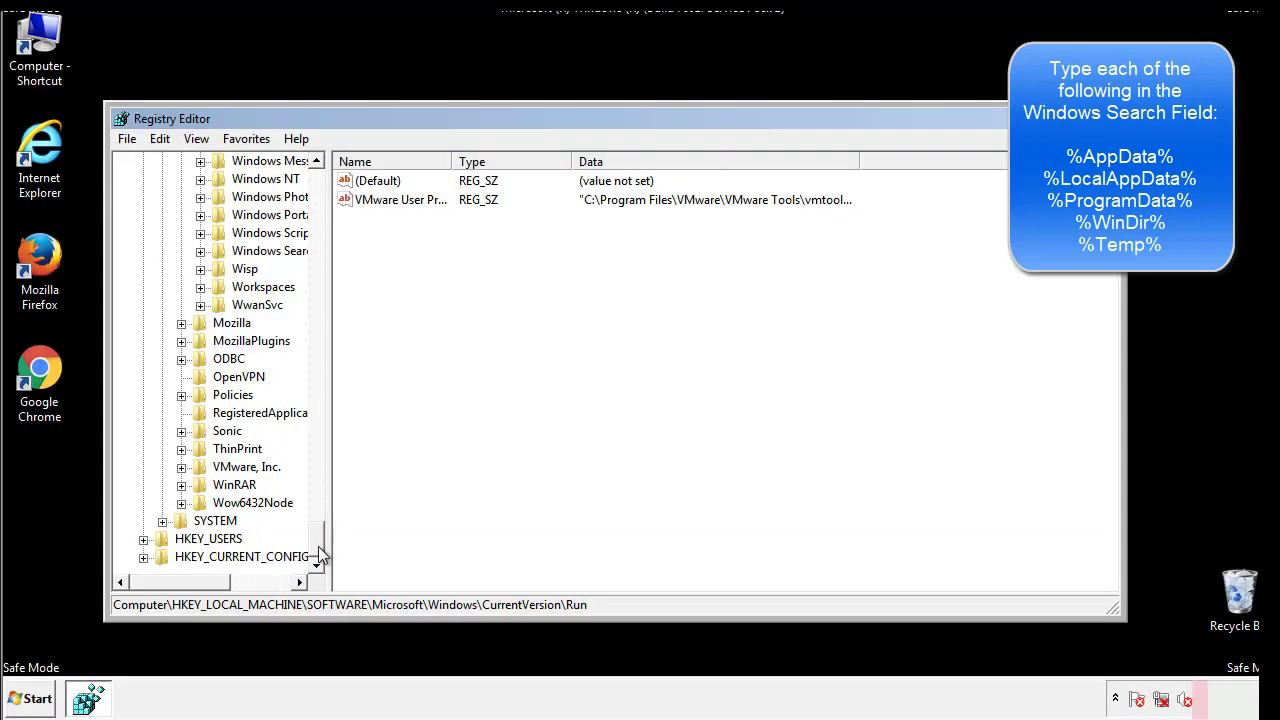
drag(320, 557, 326, 190)
click(143, 215)
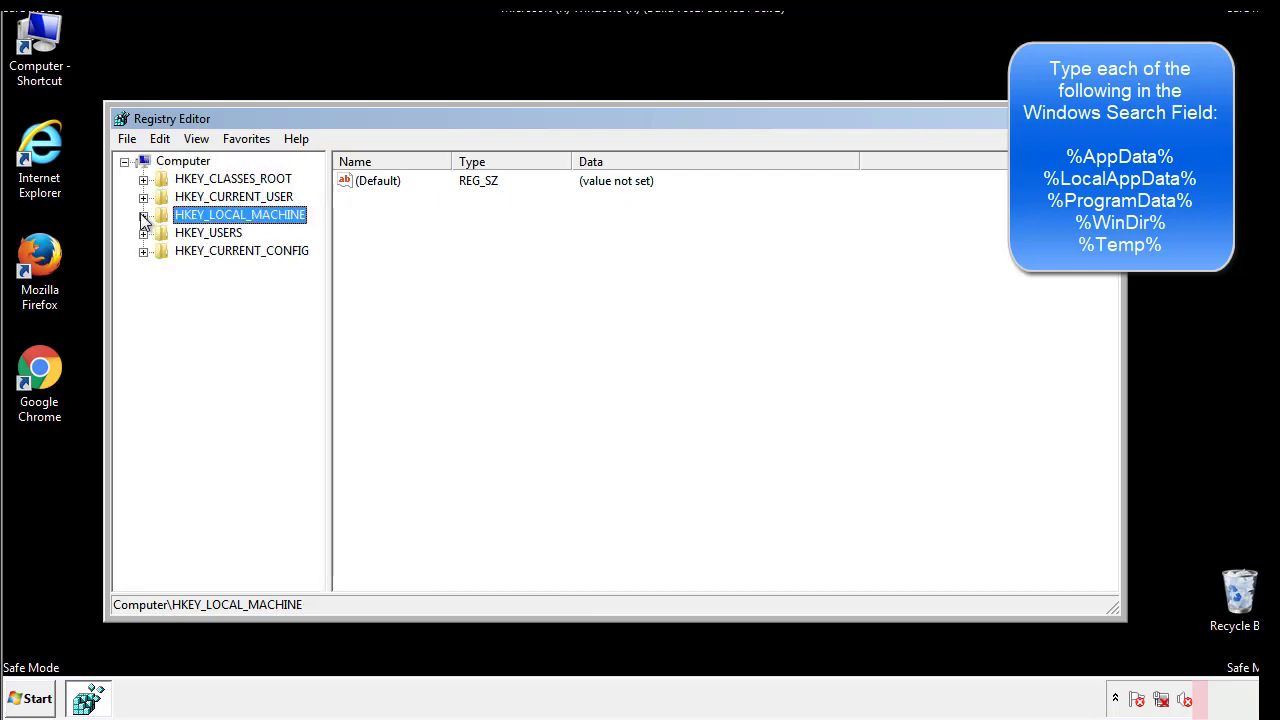
Step: Open the registry key HKEY_CURRENT_USER\Software\Microsoft\Windows\CurrentVersion\Run to check its startup values
click(143, 197)
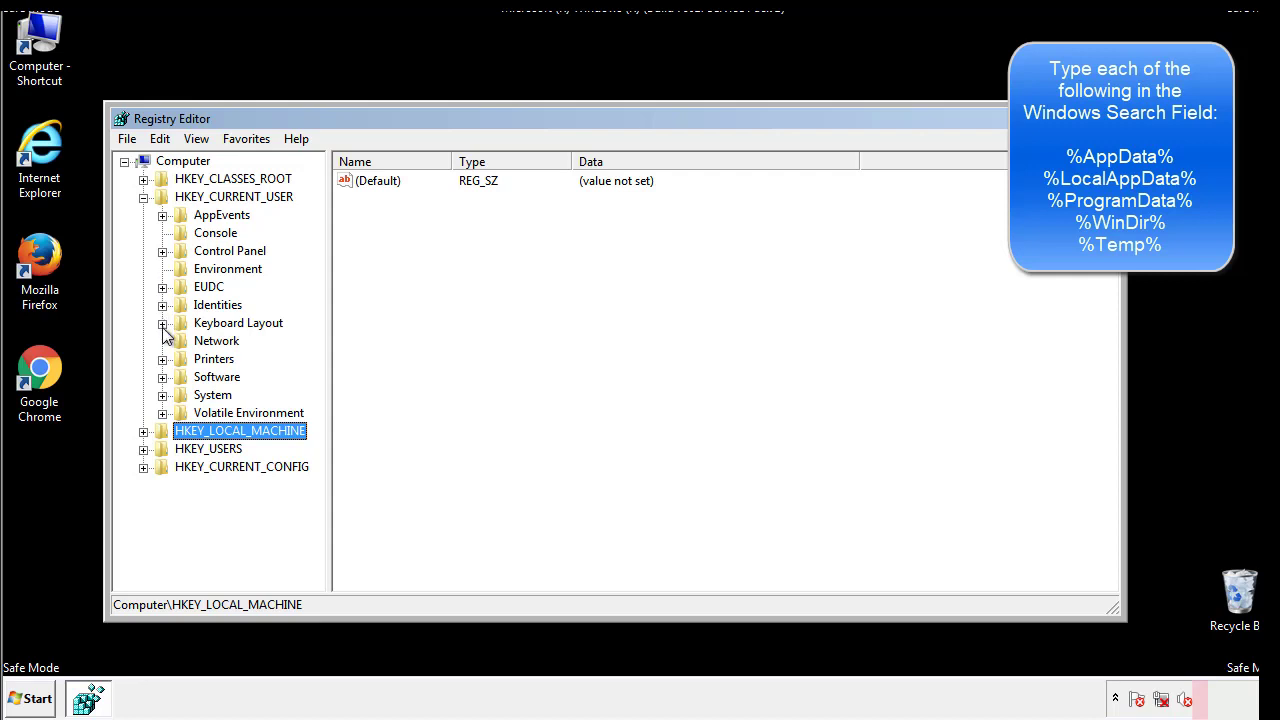
click(163, 381)
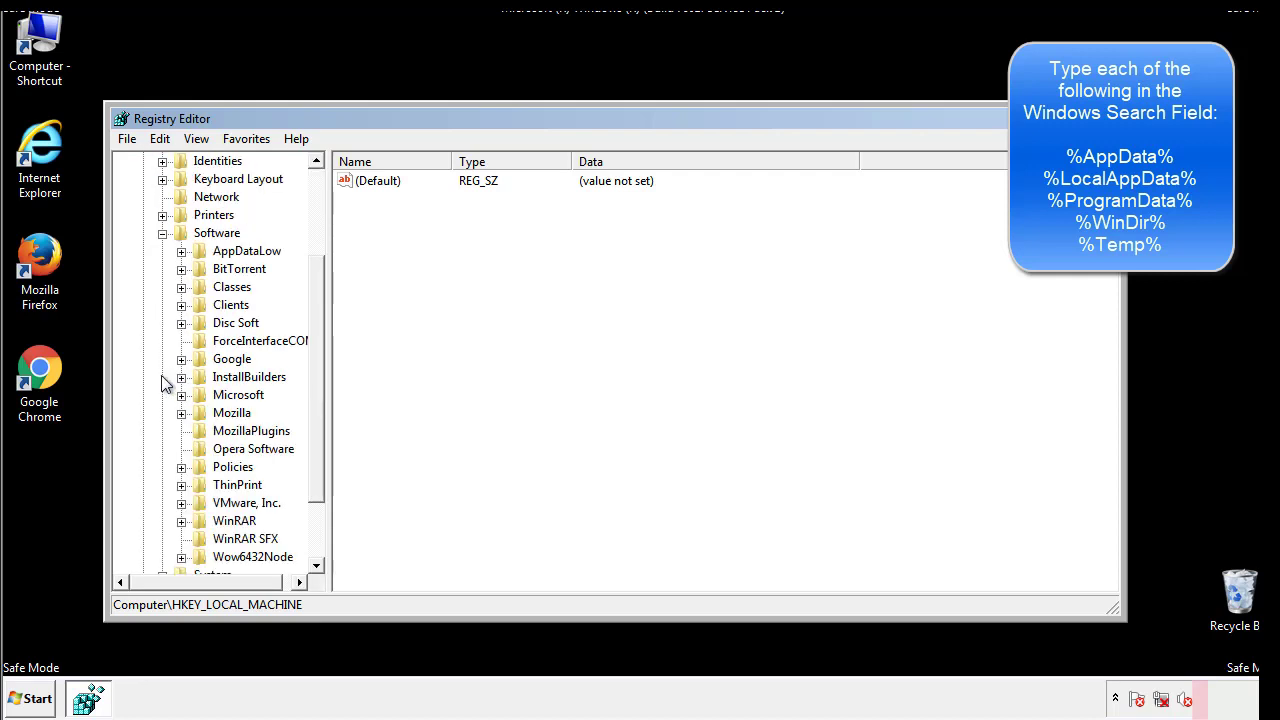
drag(314, 364, 314, 381)
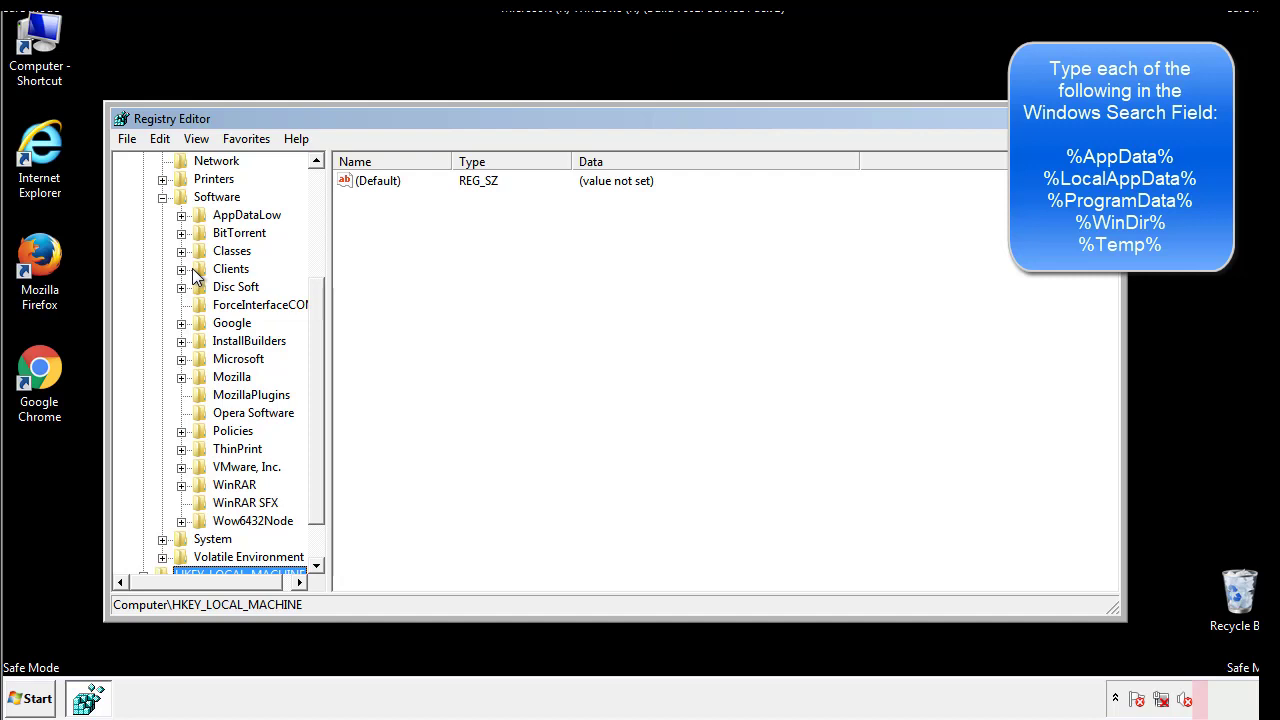
click(181, 360)
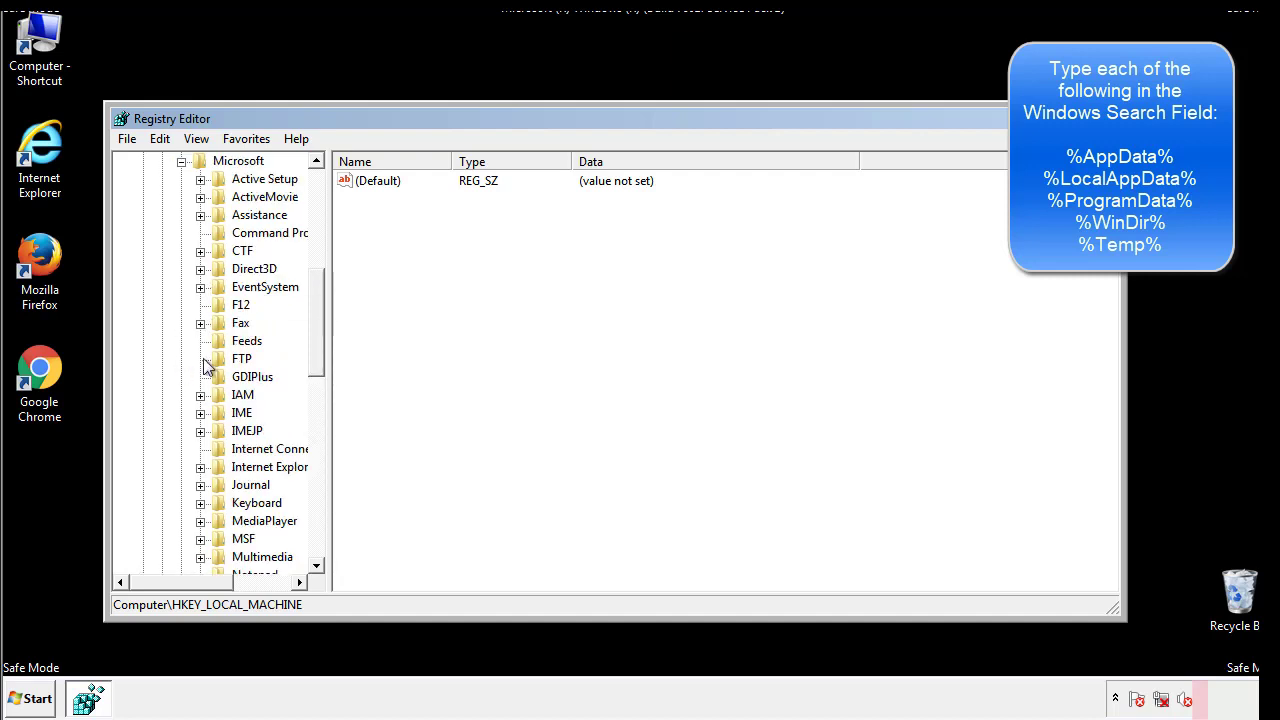
drag(314, 300, 315, 425)
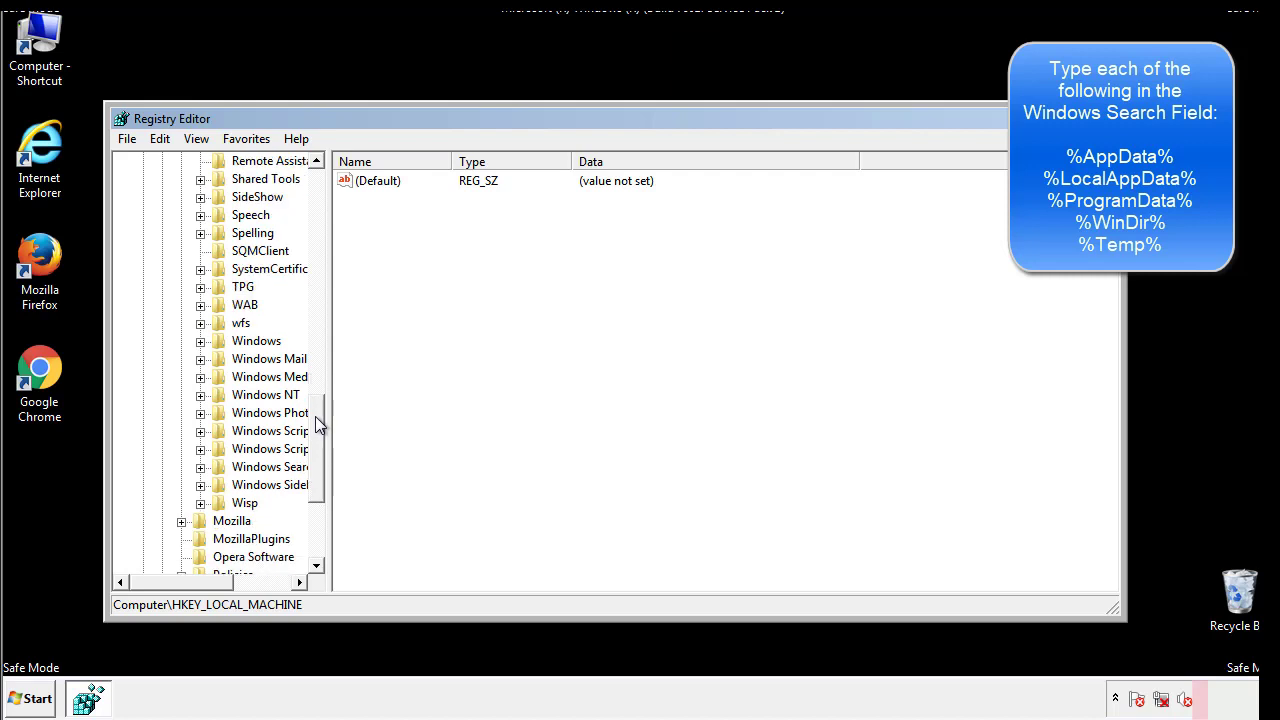
click(200, 341)
click(219, 359)
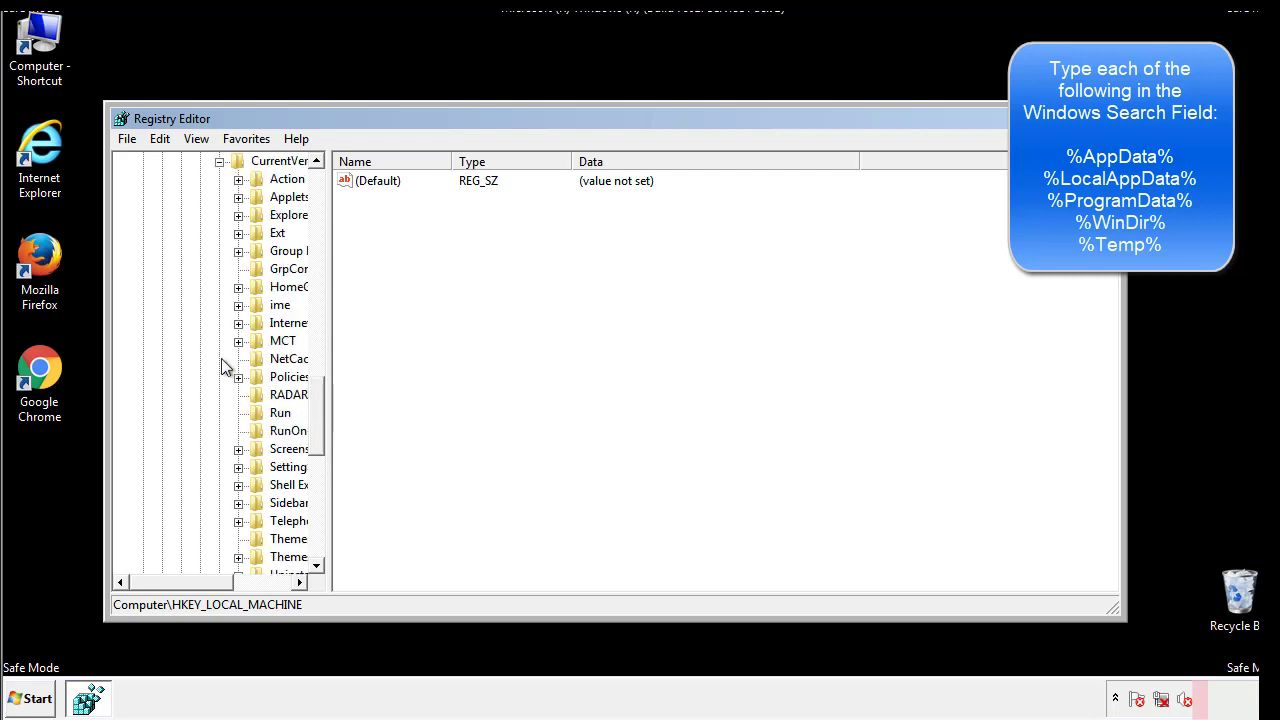
drag(195, 587, 225, 582)
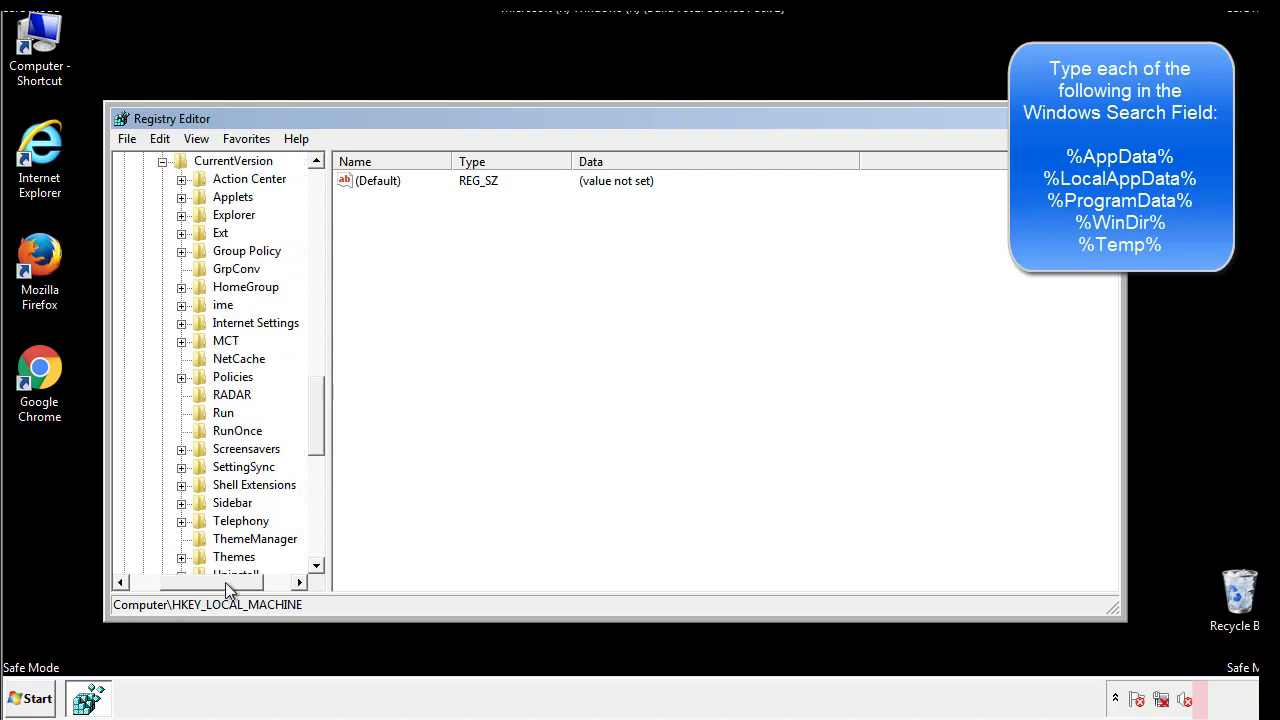
click(219, 410)
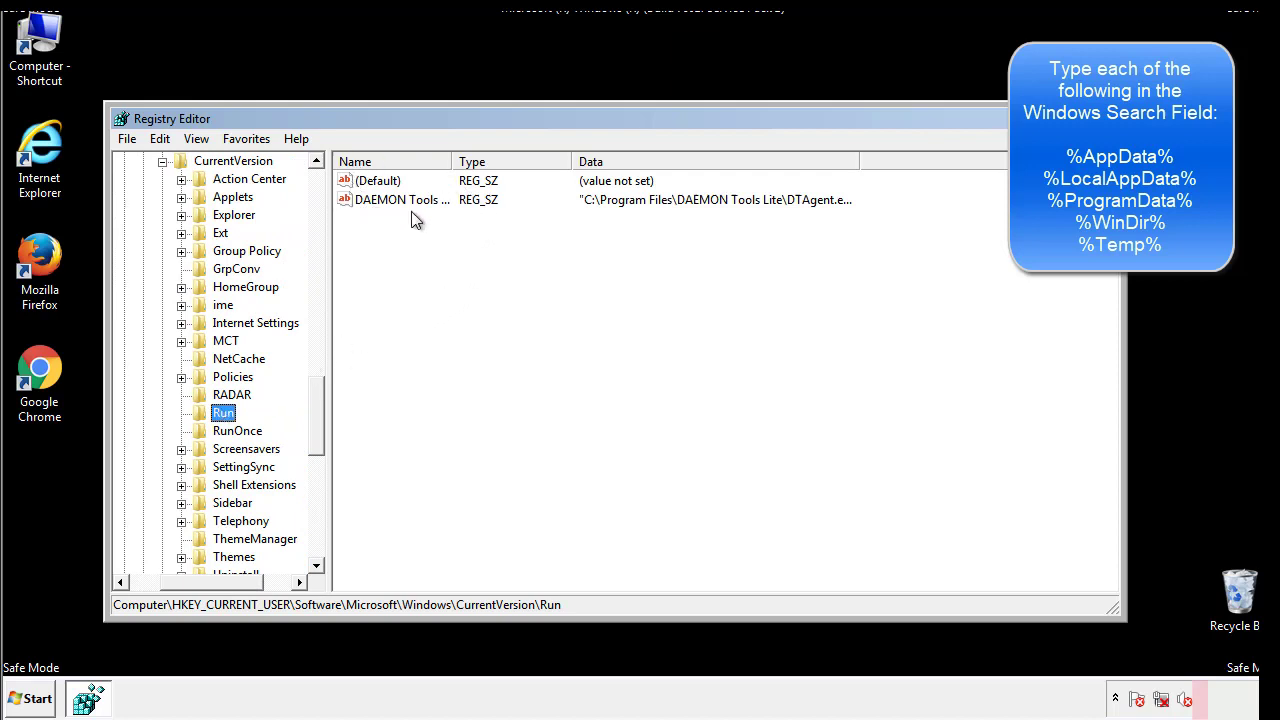
Step: Collapse the Windows key under HKEY_CURRENT_USER\Software\Microsoft and return to the start of the registry tree
click(545, 229)
drag(372, 290, 422, 225)
drag(212, 579, 187, 581)
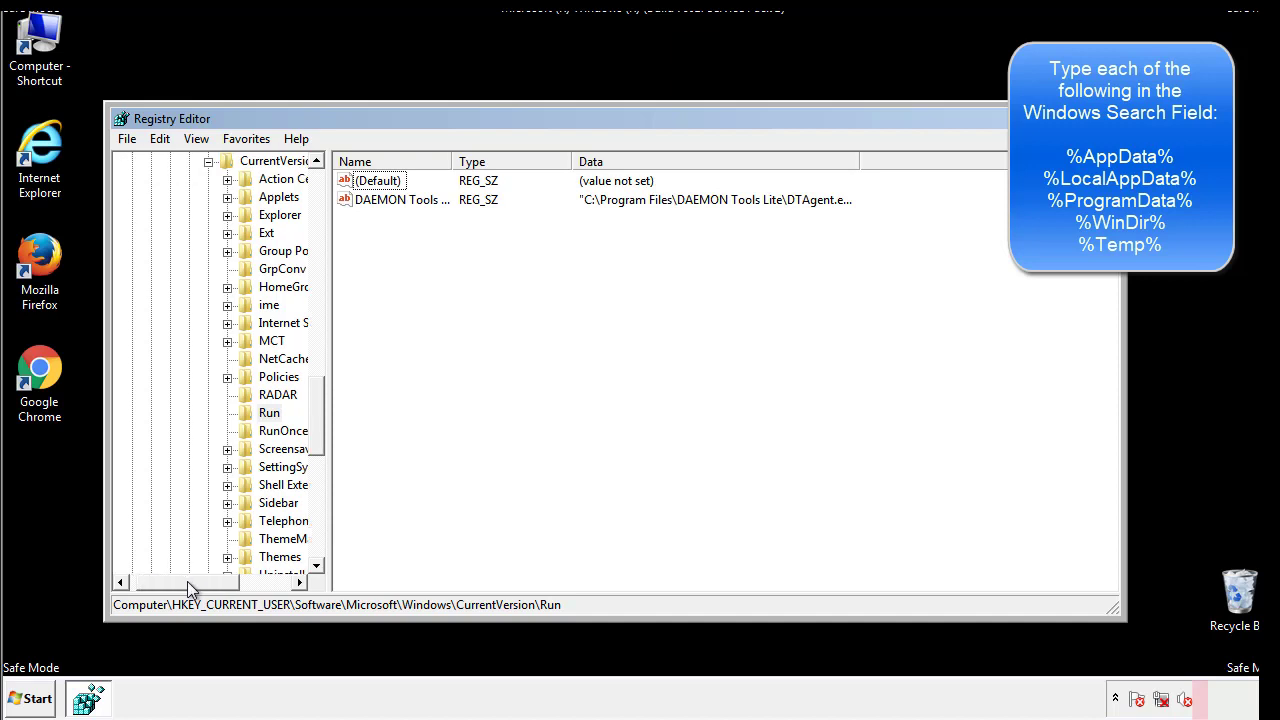
drag(324, 437, 316, 419)
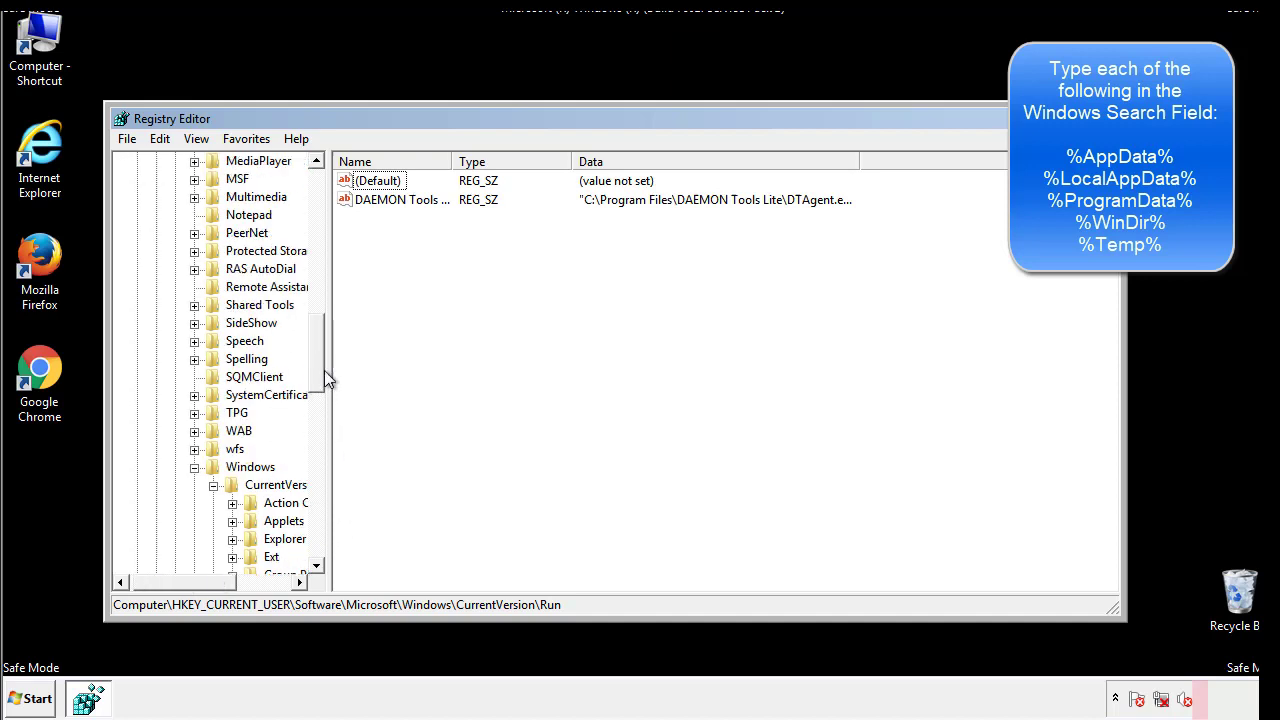
click(195, 467)
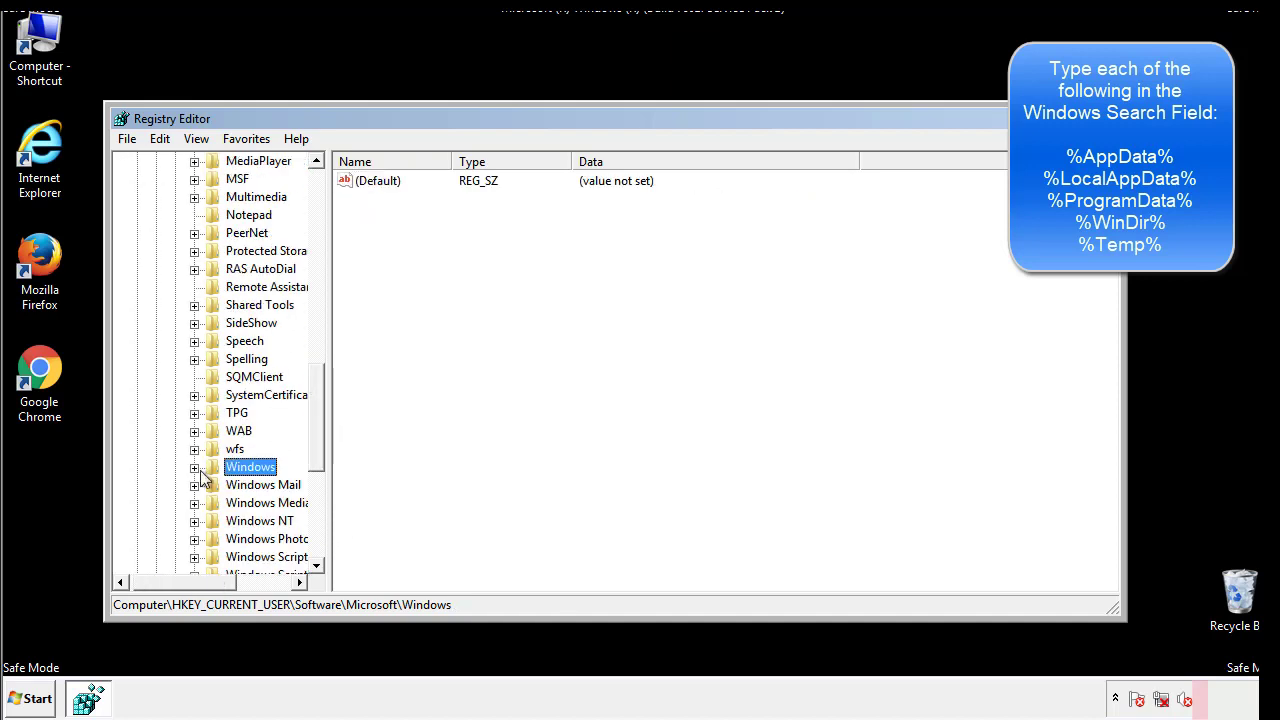
drag(321, 445, 322, 247)
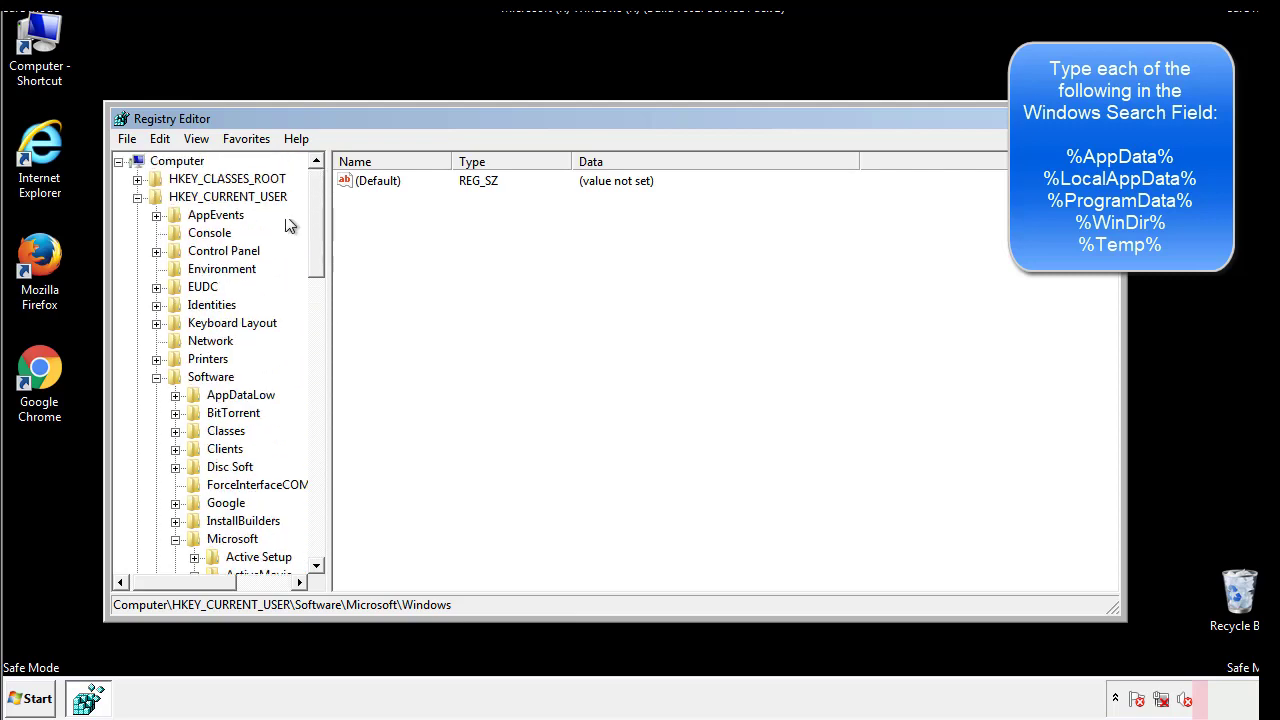
Step: Search the registry keys, values and data for %temp%
click(165, 140)
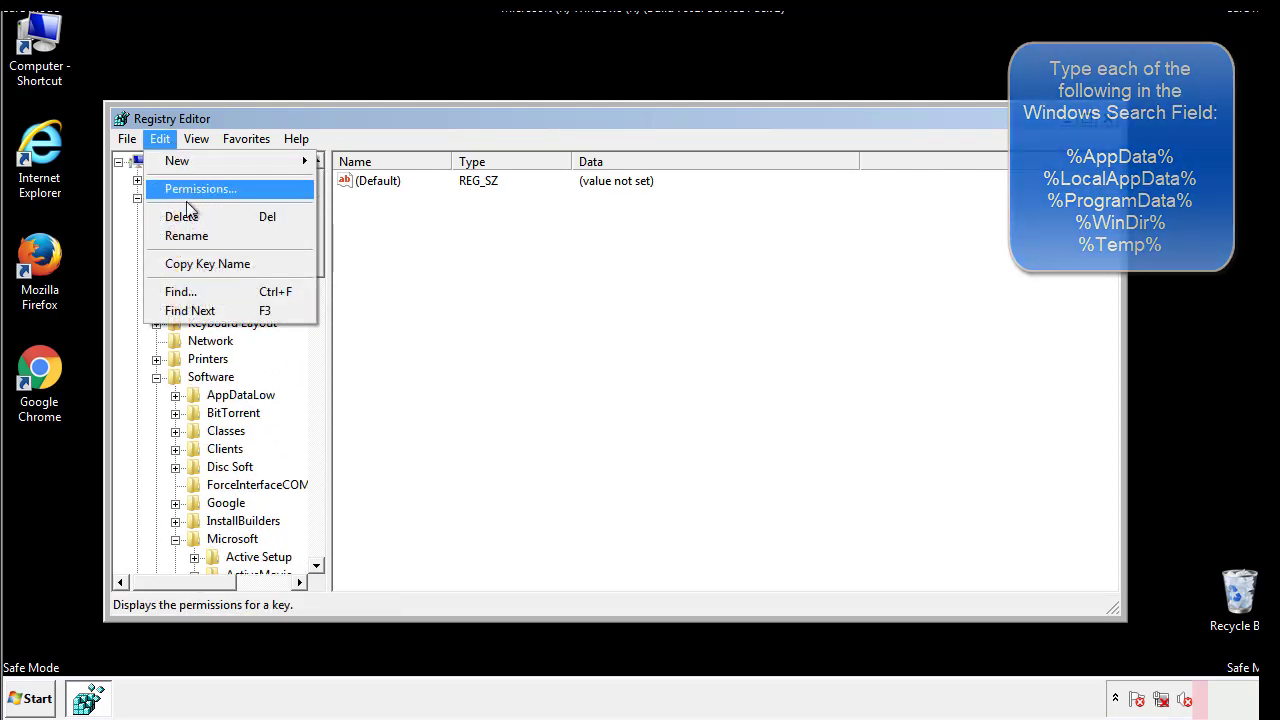
click(180, 291)
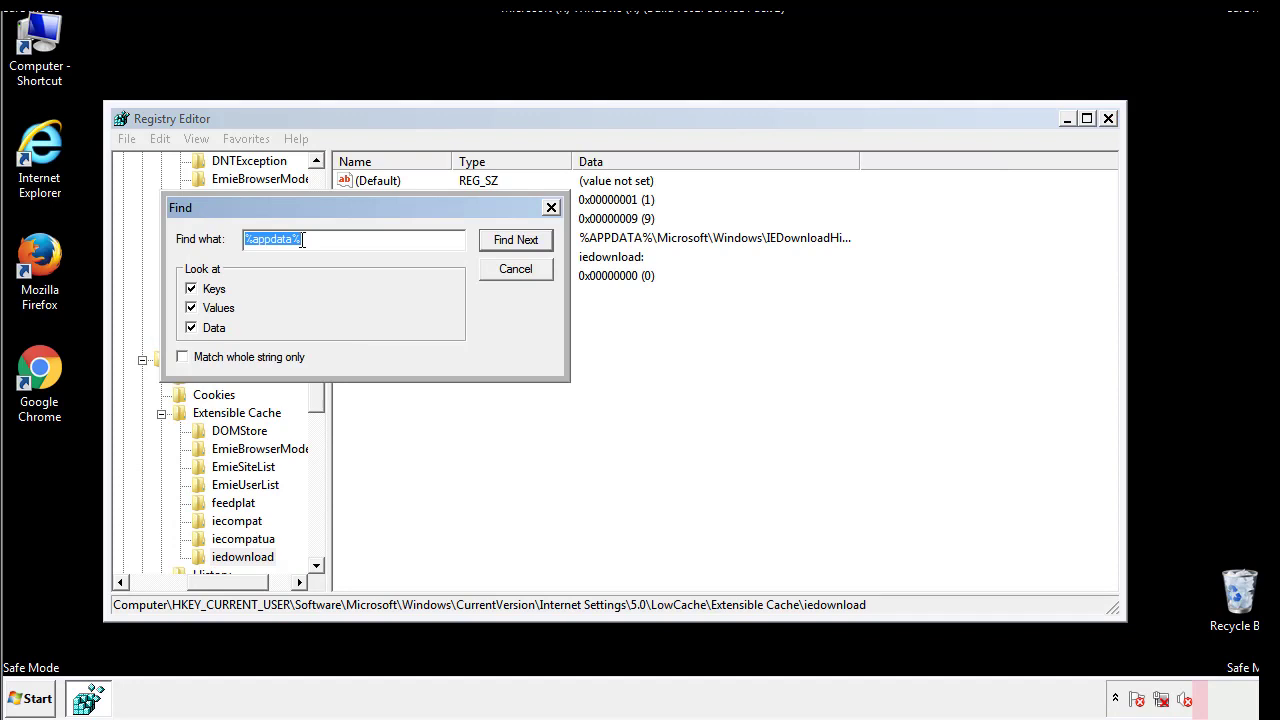
text(%temp%)
key(Return)
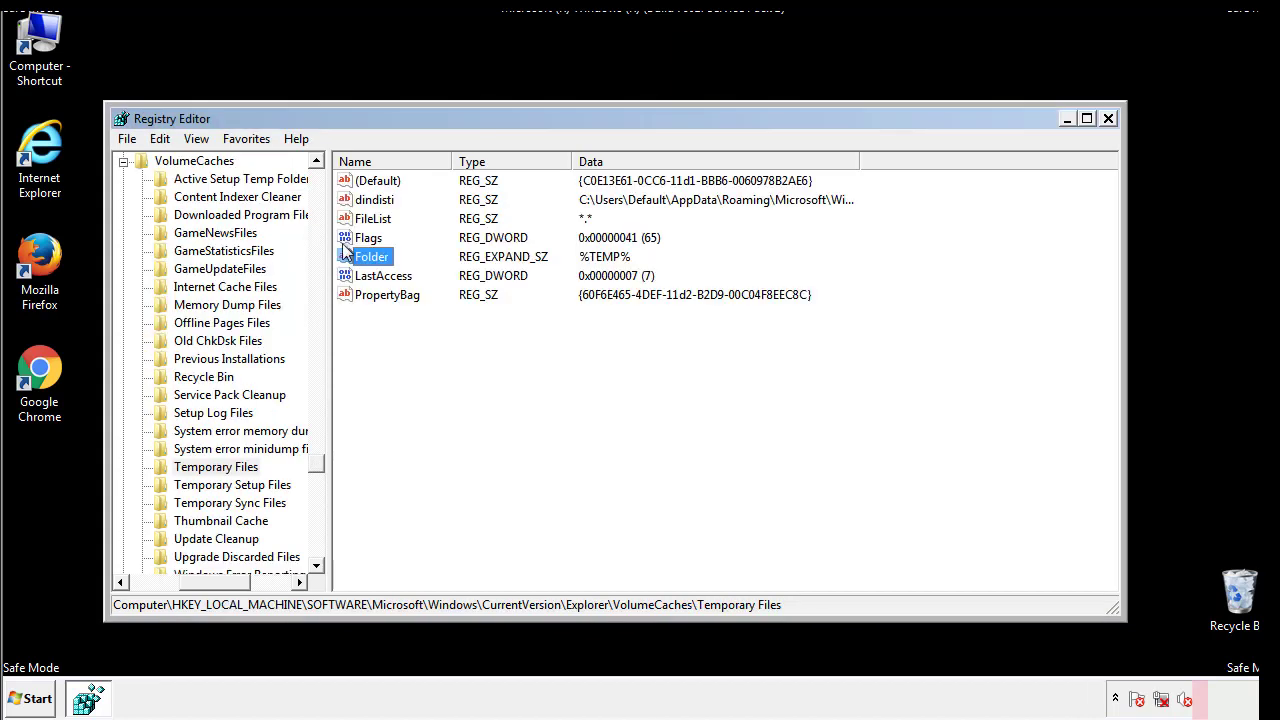
Step: Permanently delete all values in the Temporary Files key under VolumeCaches and close the Registry Editor
click(529, 350)
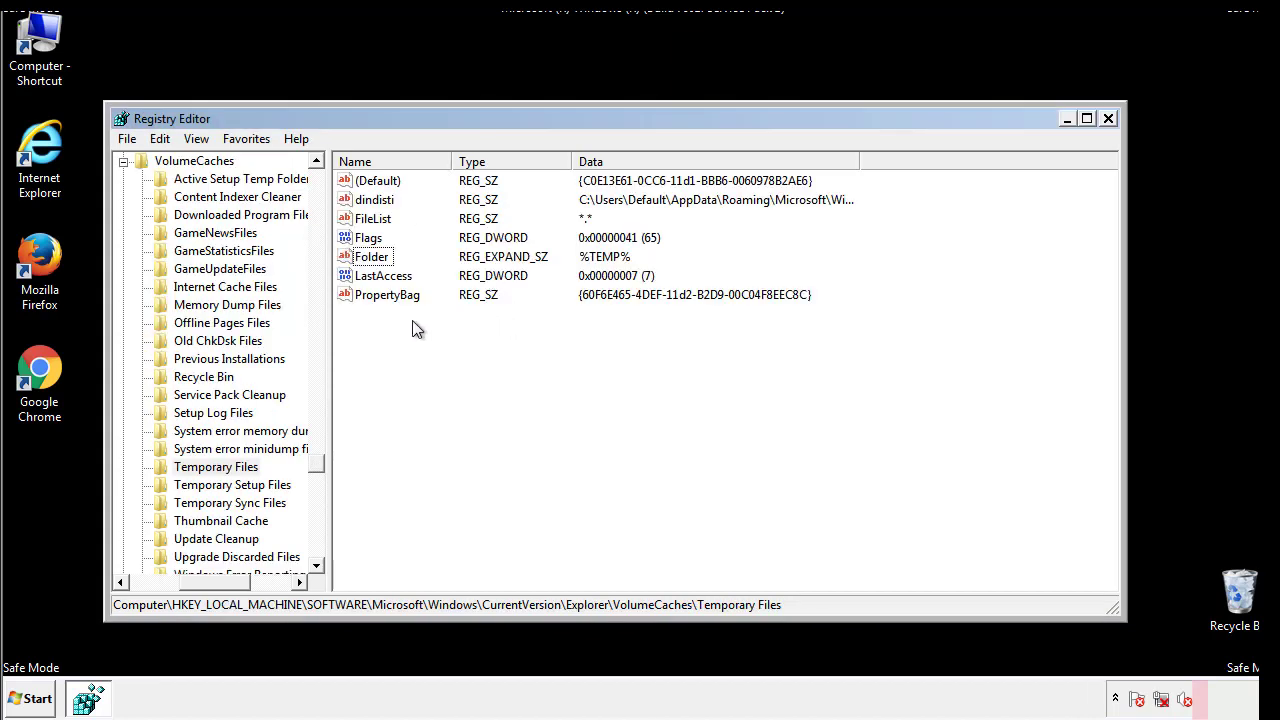
drag(412, 322, 362, 182)
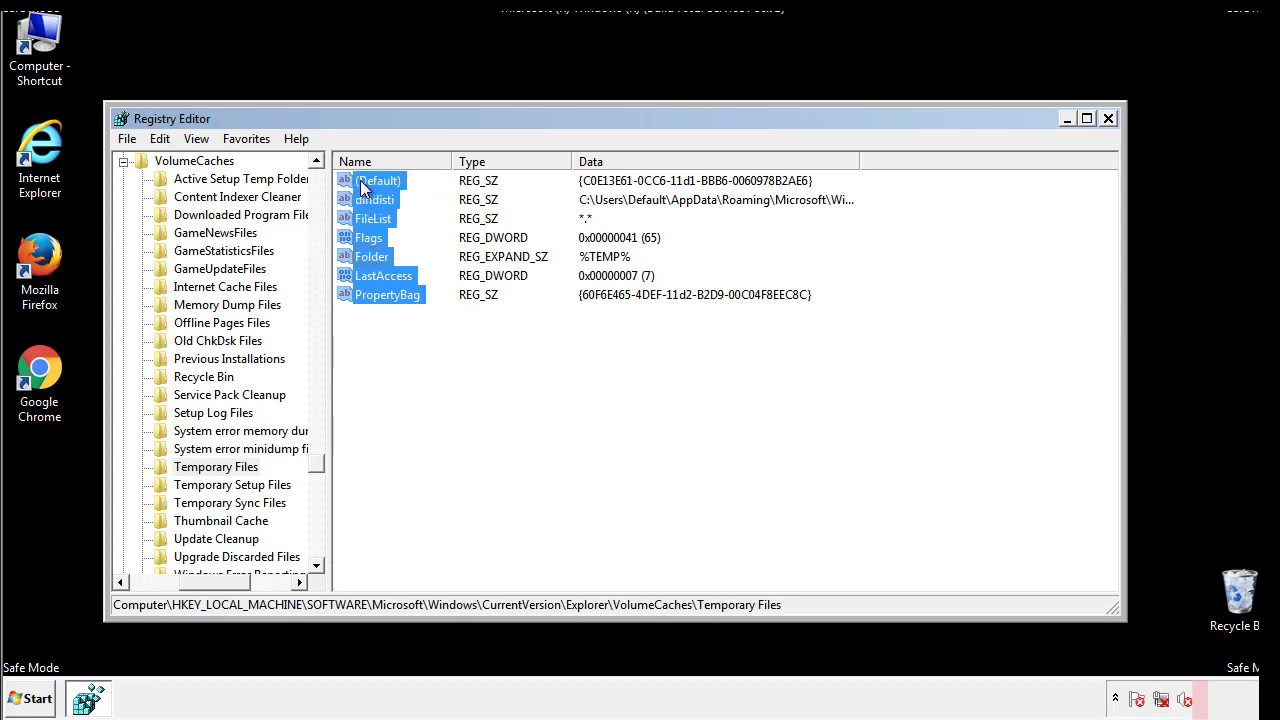
right_click(364, 186)
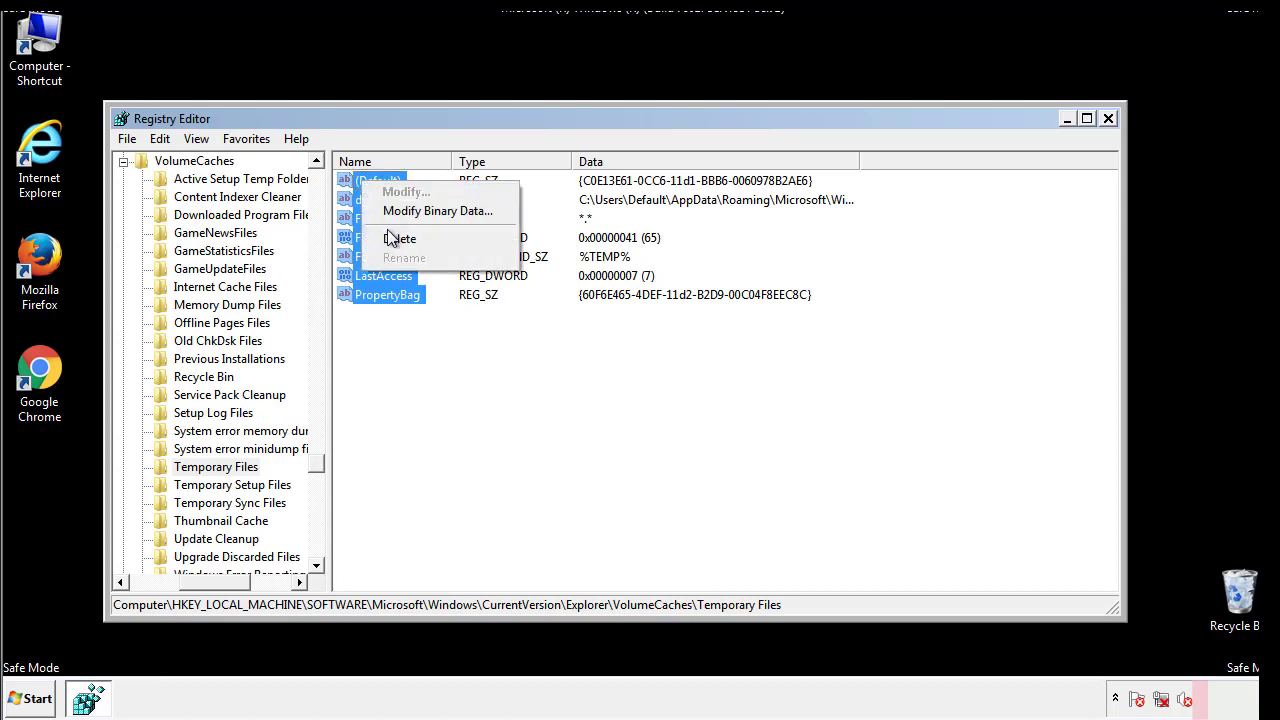
click(390, 240)
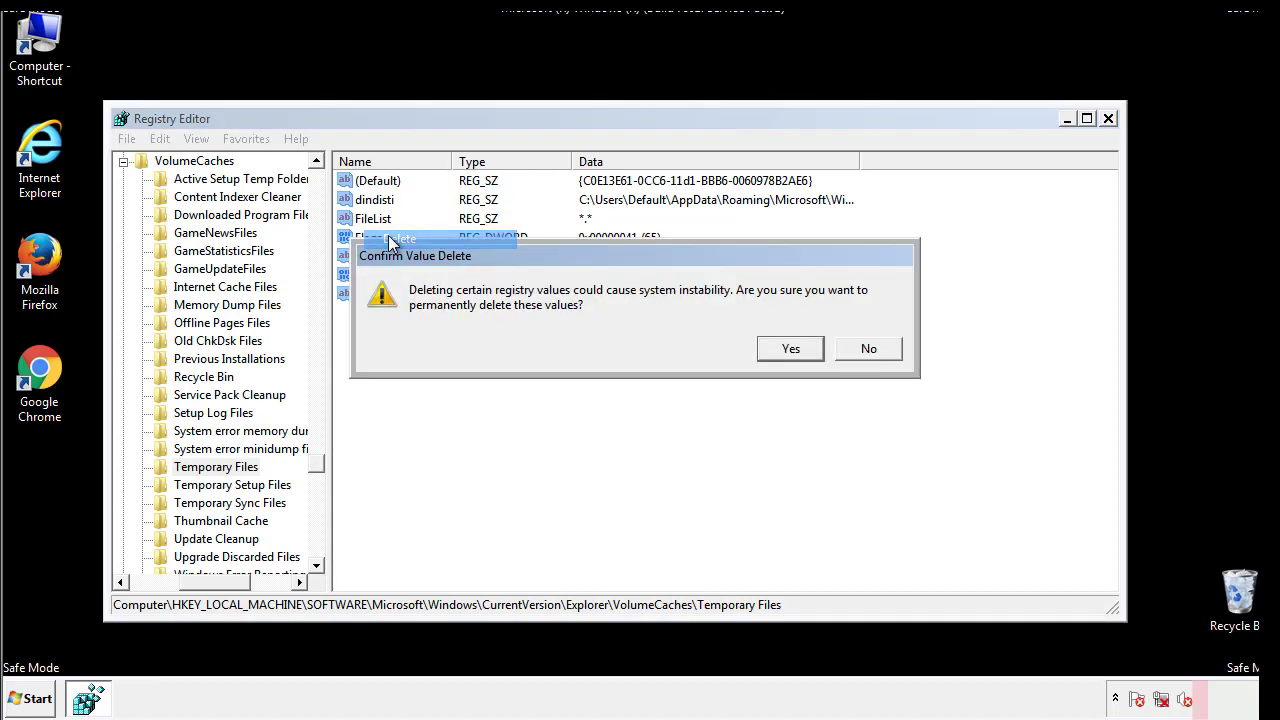
click(790, 348)
click(446, 245)
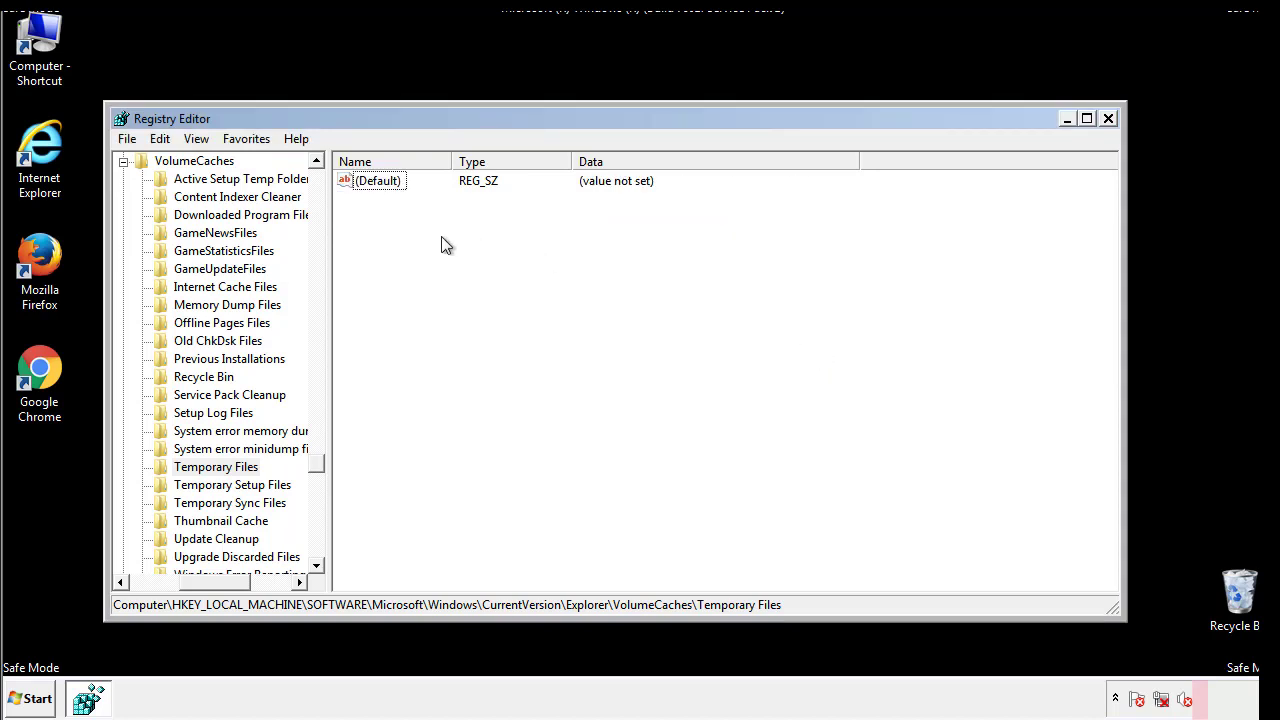
click(1109, 119)
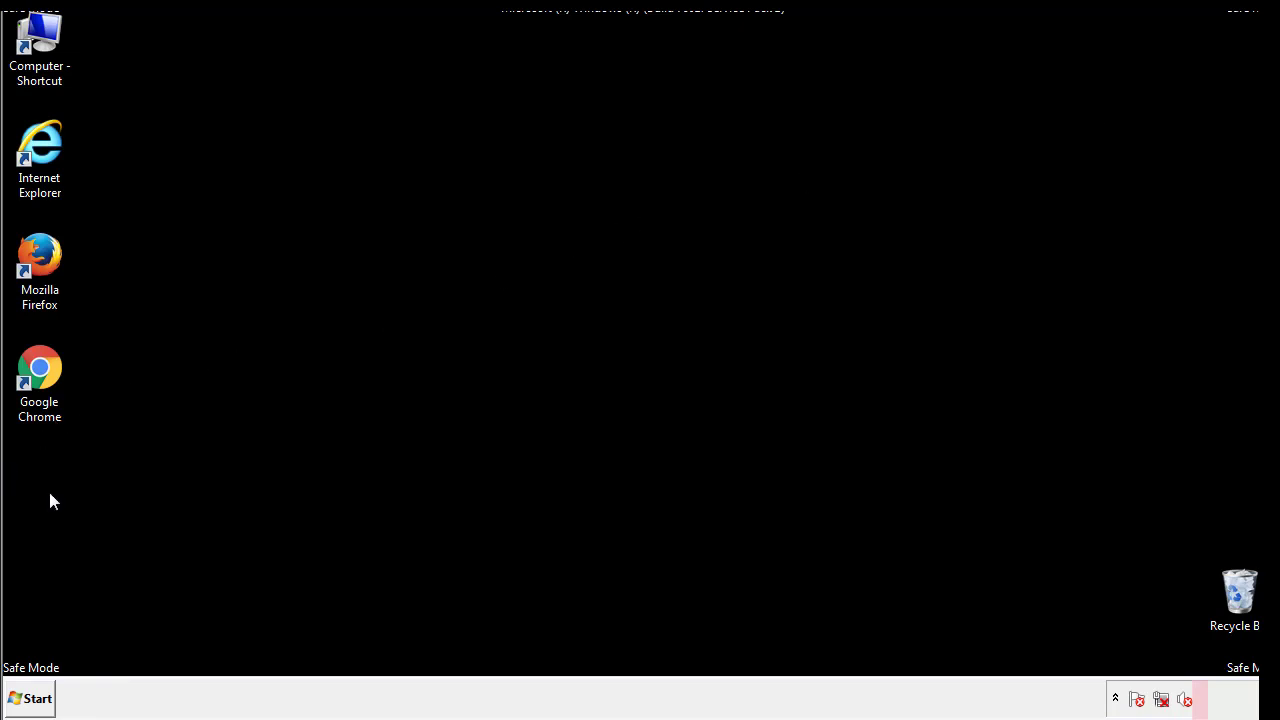
Step: Find msconfig through the Windows program search and open System Configuration
click(24, 702)
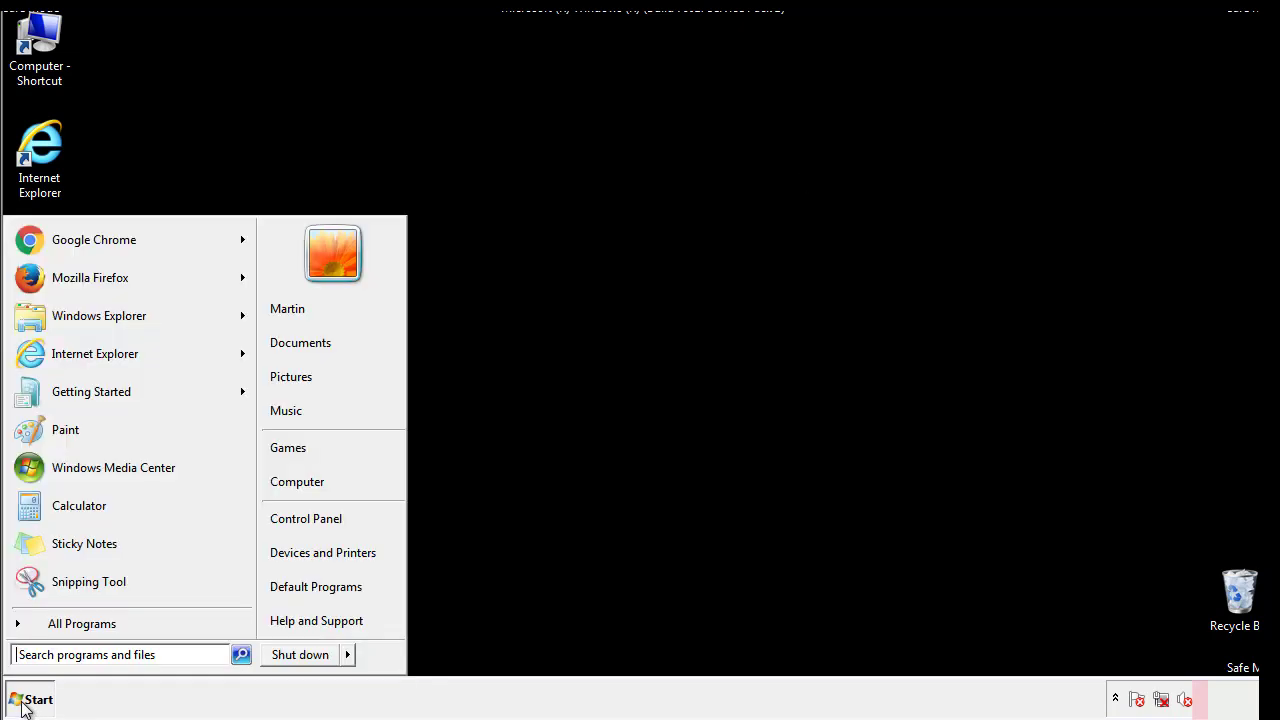
click(69, 655)
text(mscon)
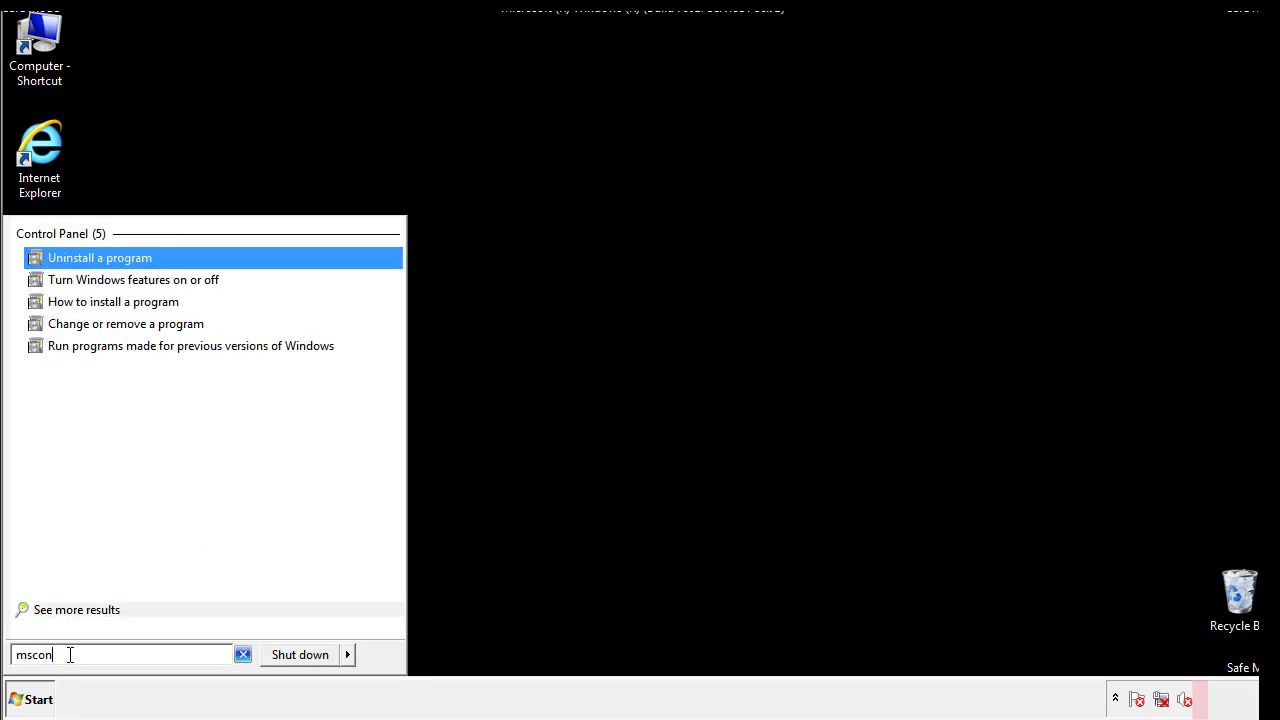
text(fig)
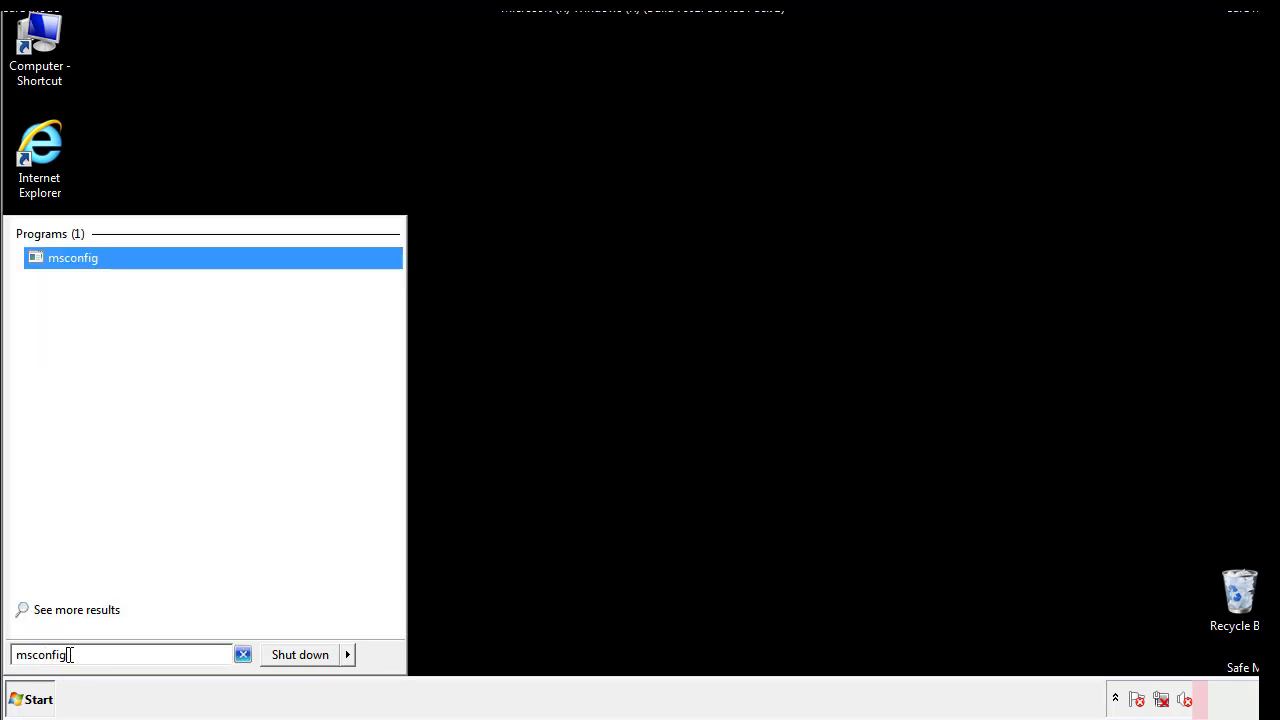
key(Return)
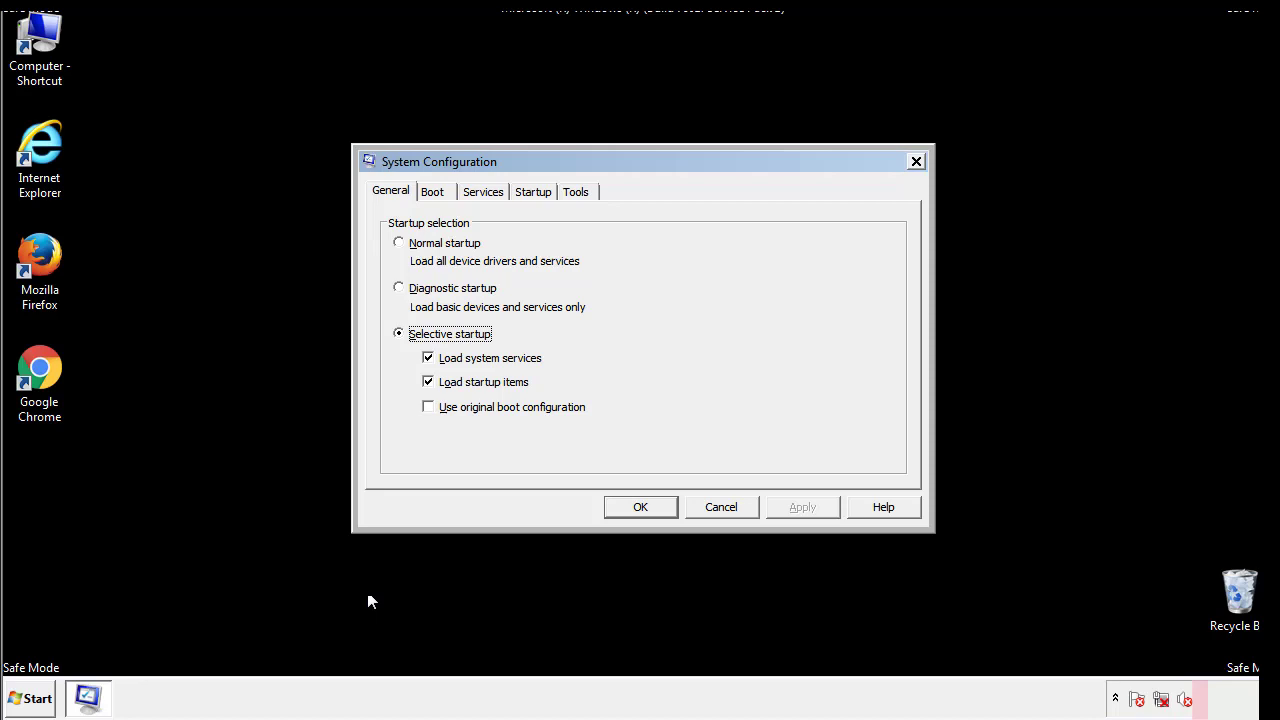
Step: Disable Safe boot in the Windows 7 boot options, apply the change and restart the computer
click(436, 192)
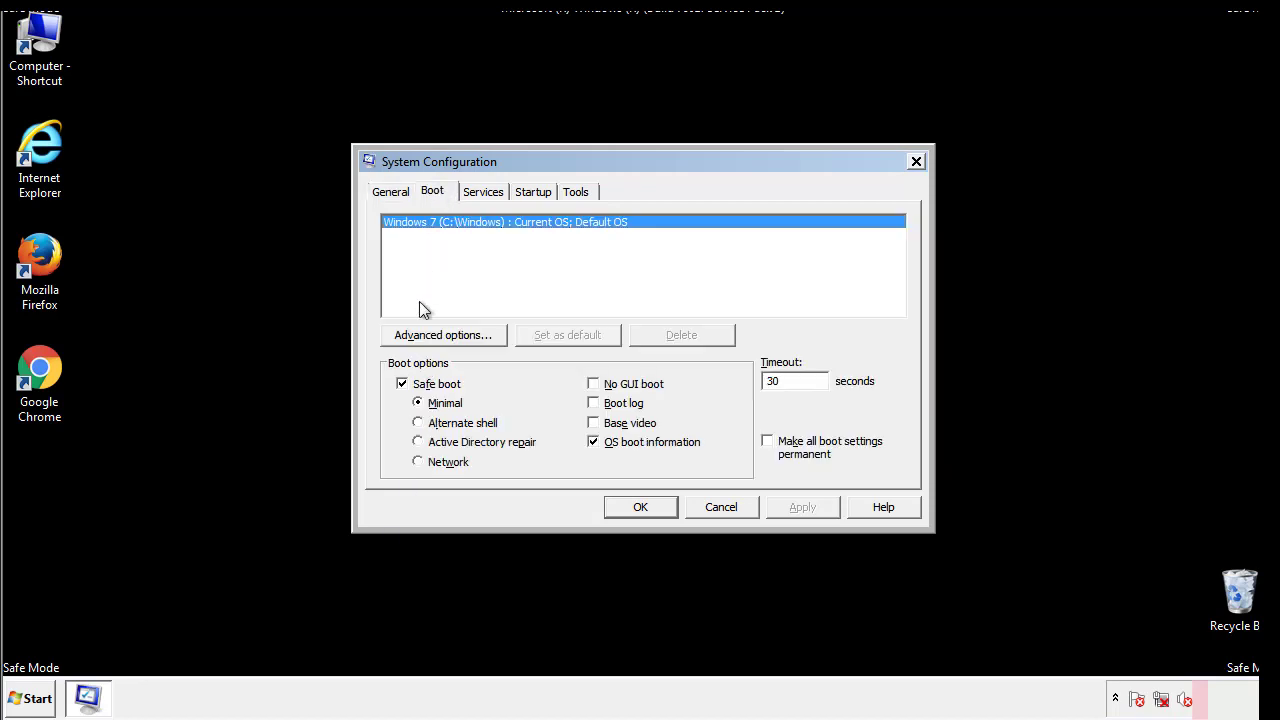
click(404, 386)
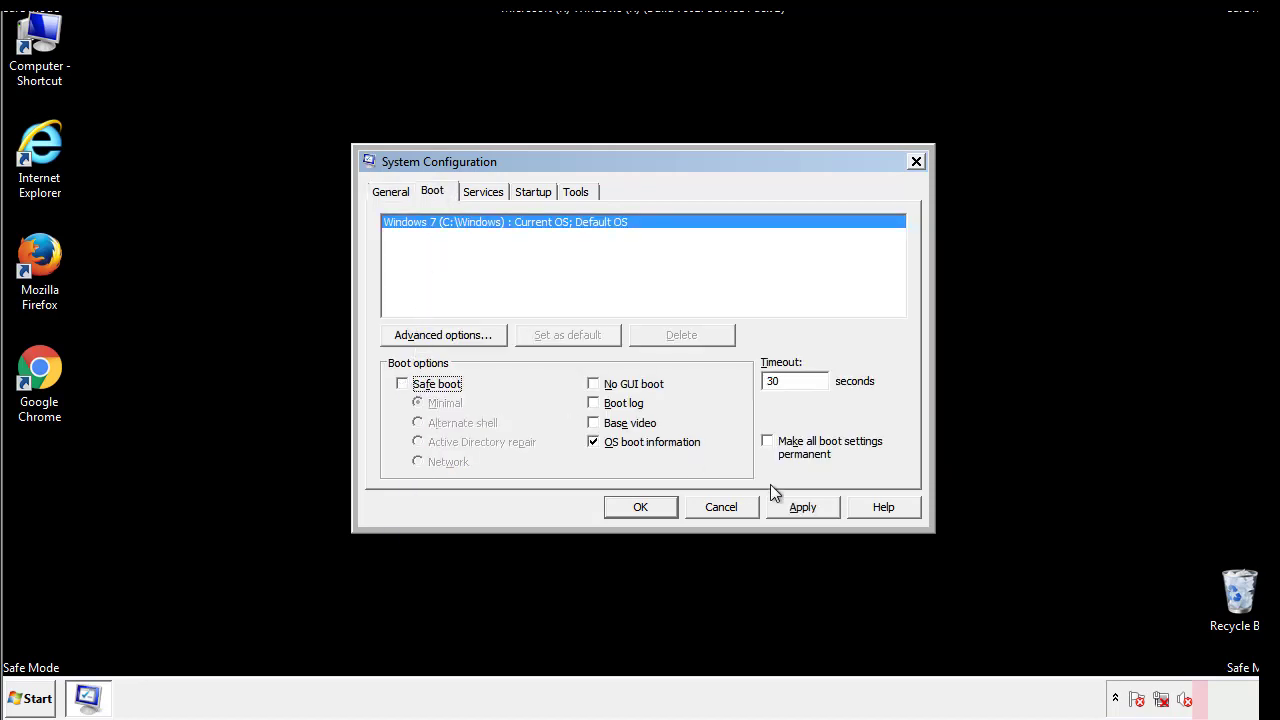
click(803, 507)
click(638, 507)
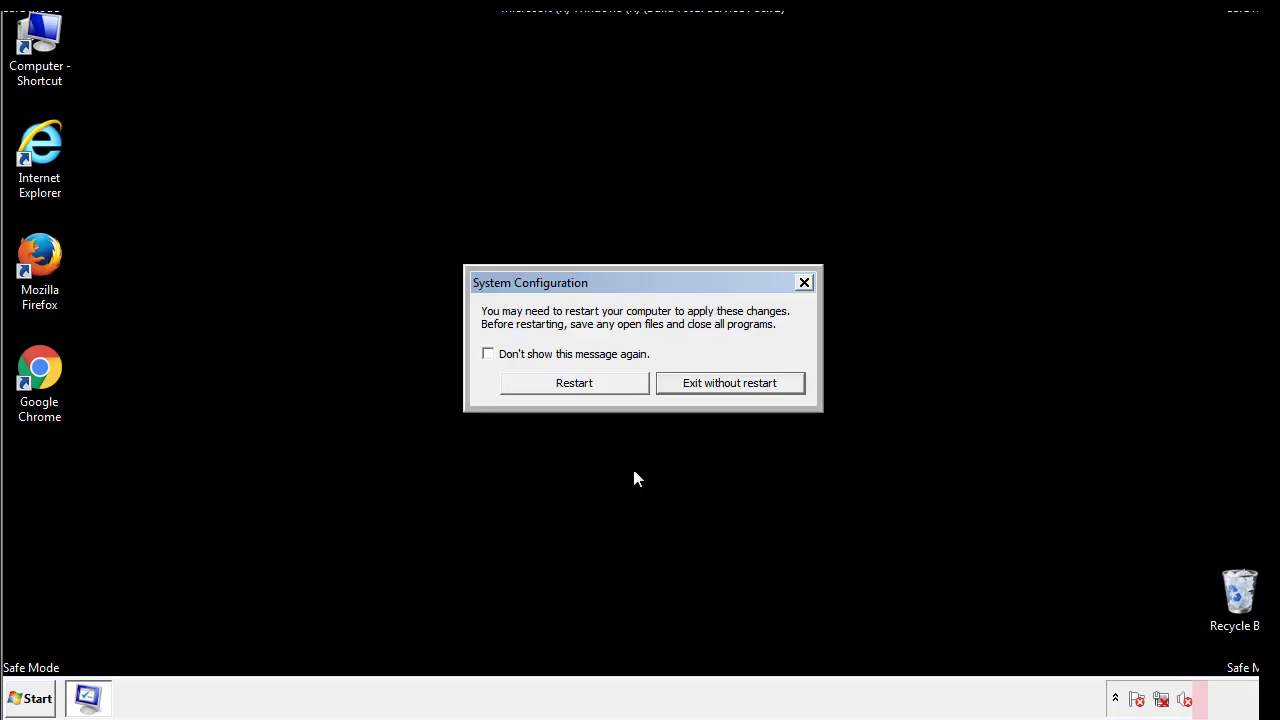
click(592, 390)
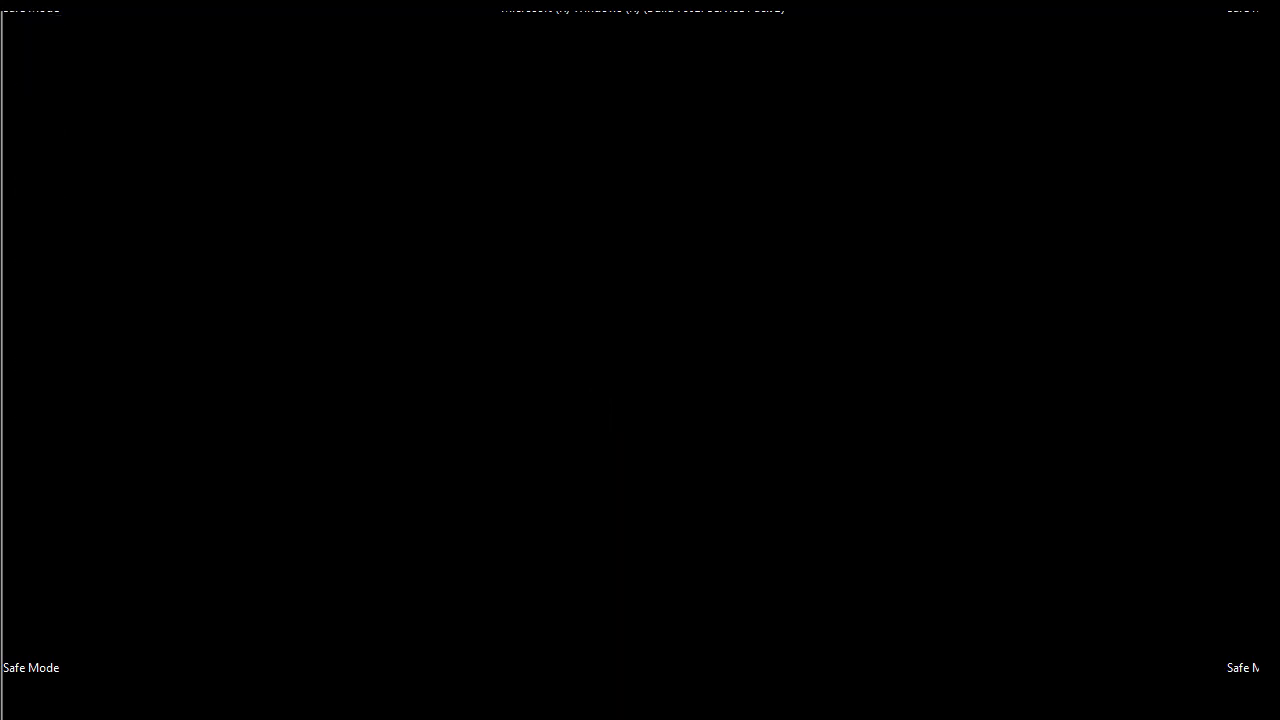